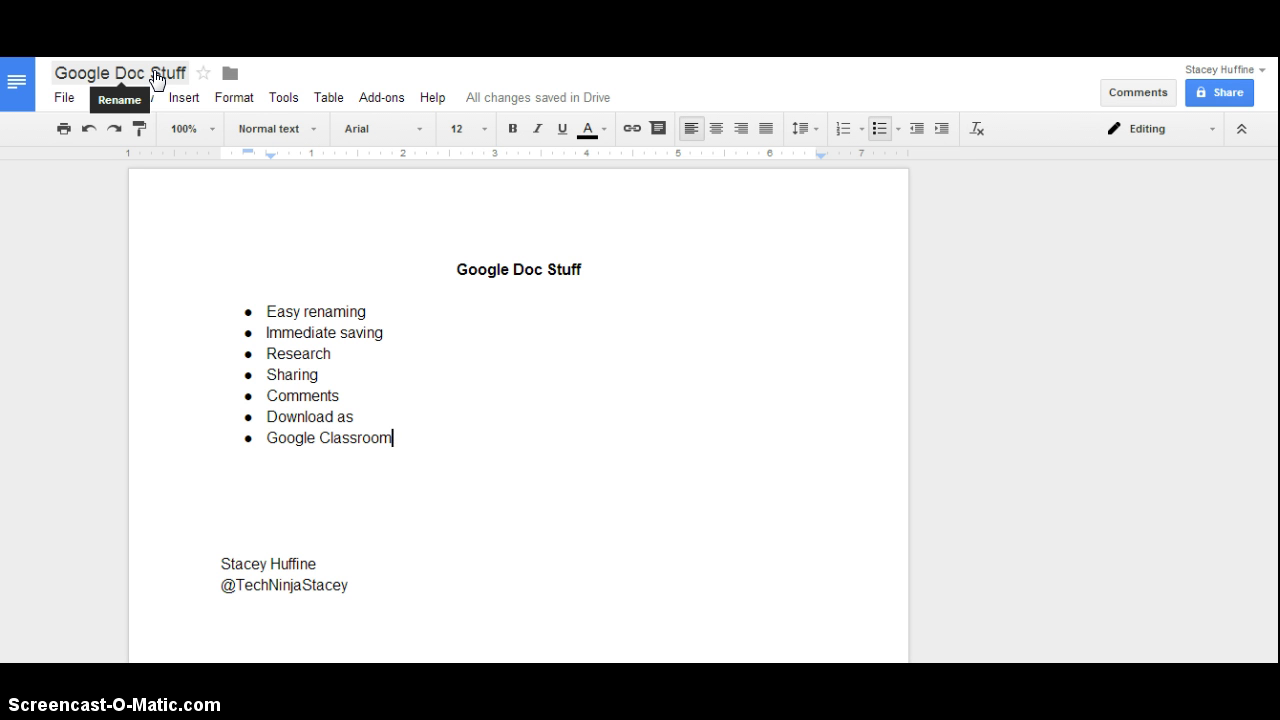
Rename the document as "Google Doc Training".
click(153, 73)
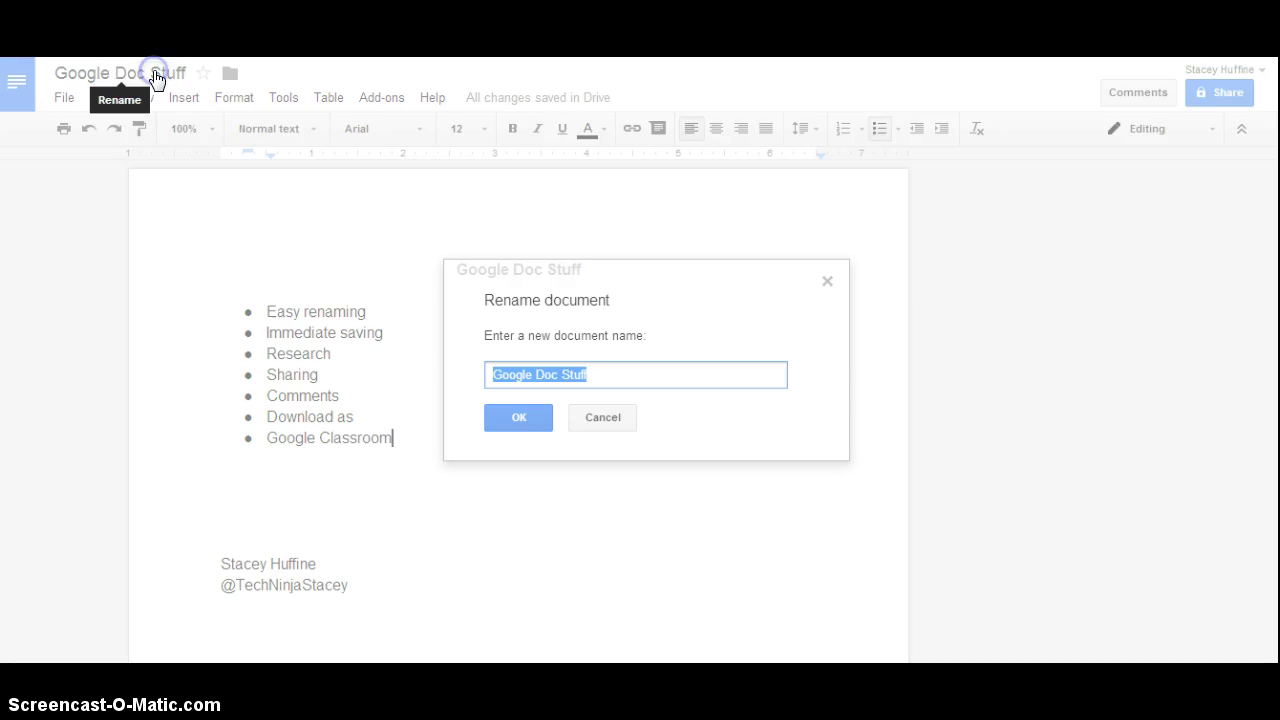
click(626, 372)
key(BackSpace)
key(BackSpace)
key(BackSpace)
key(BackSpace)
key(BackSpace)
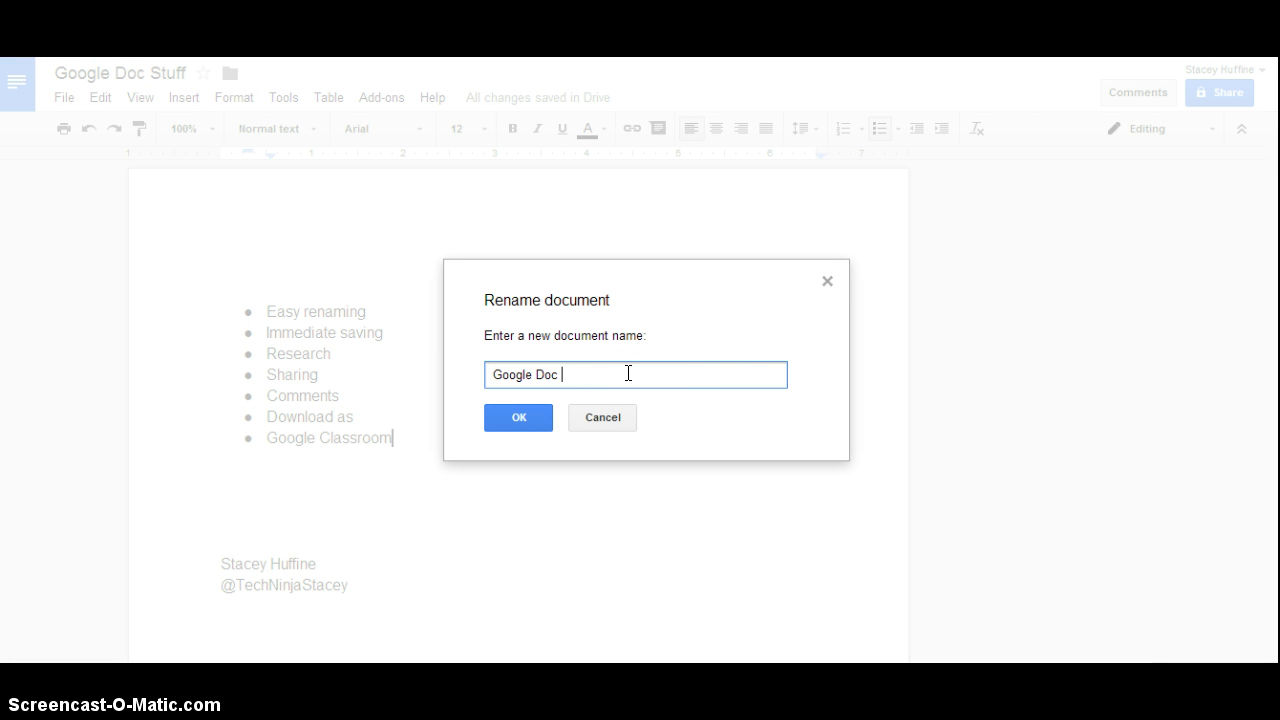
text(Training)
click(520, 416)
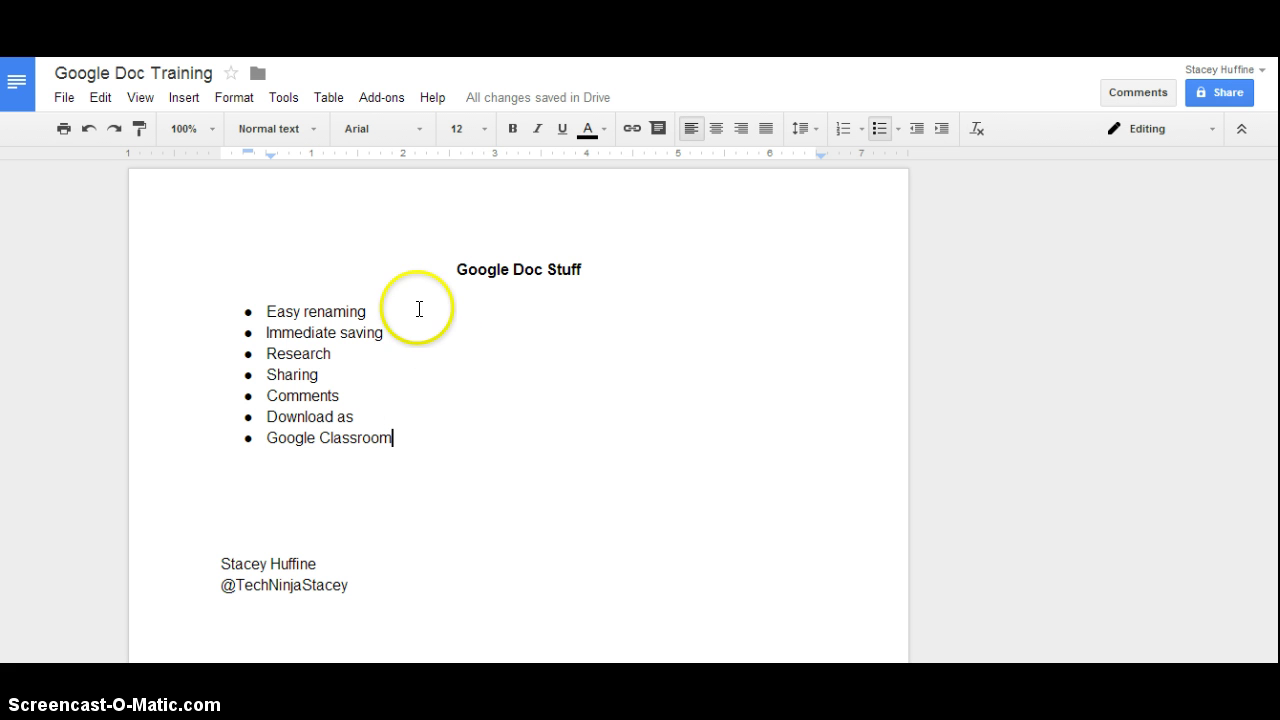
Delete most of the word "renaming" in the first bullet and retype it so the line reads "Easy renaming".
click(381, 310)
key(BackSpace)
key(BackSpace)
key(BackSpace)
key(BackSpace)
key(BackSpace)
key(BackSpace)
key(BackSpace)
key(BackSpace)
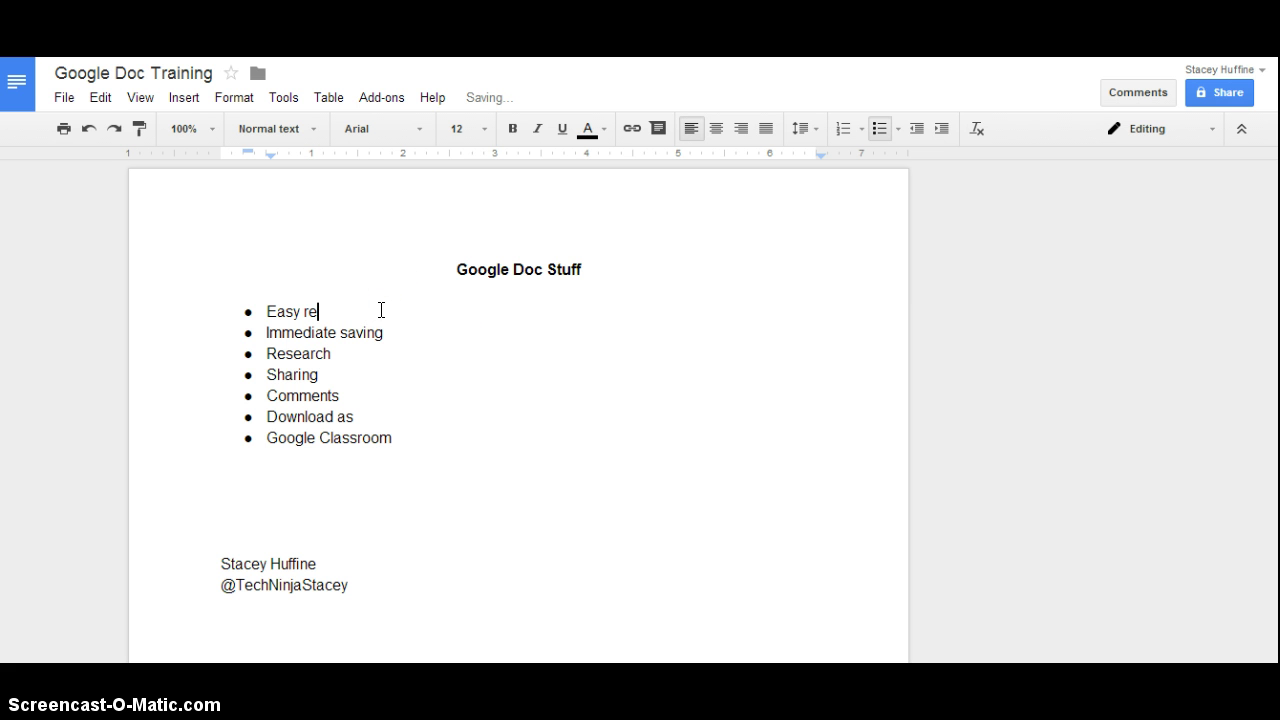
text(renm)
key(BackSpace)
text(aming)
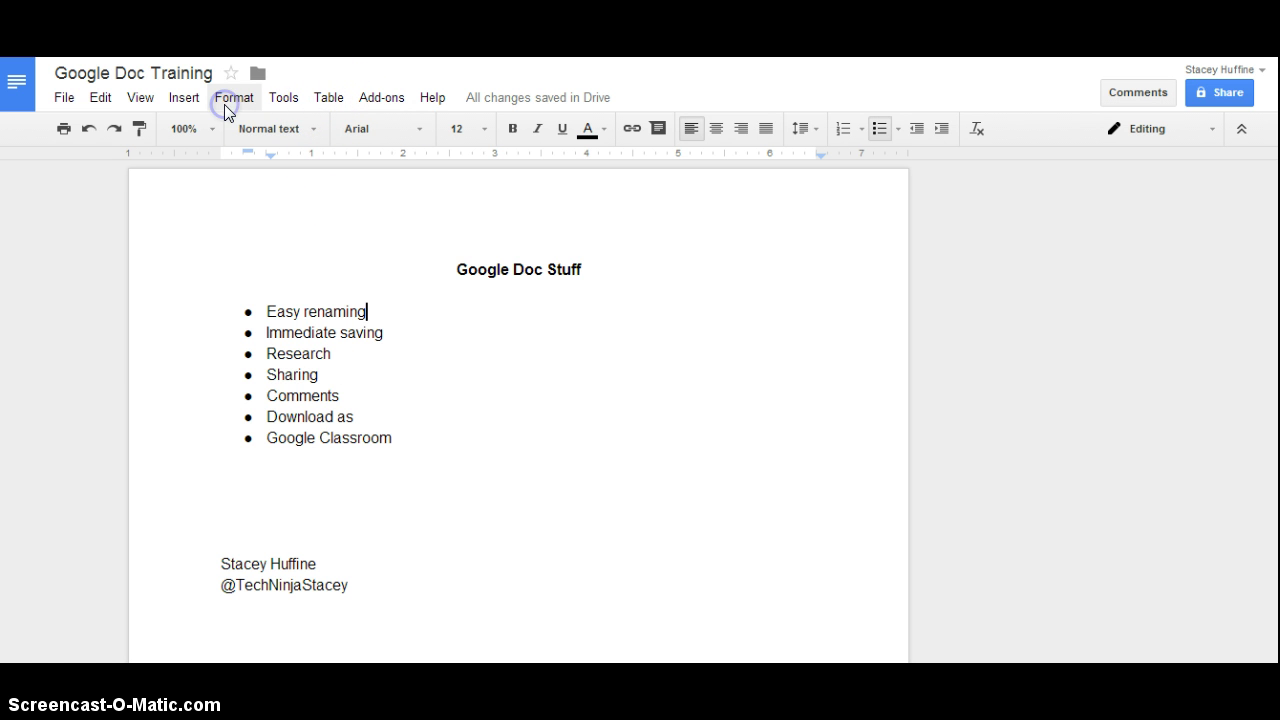
Open the Research tool and search it for "training".
click(258, 100)
mouse_move(280, 107)
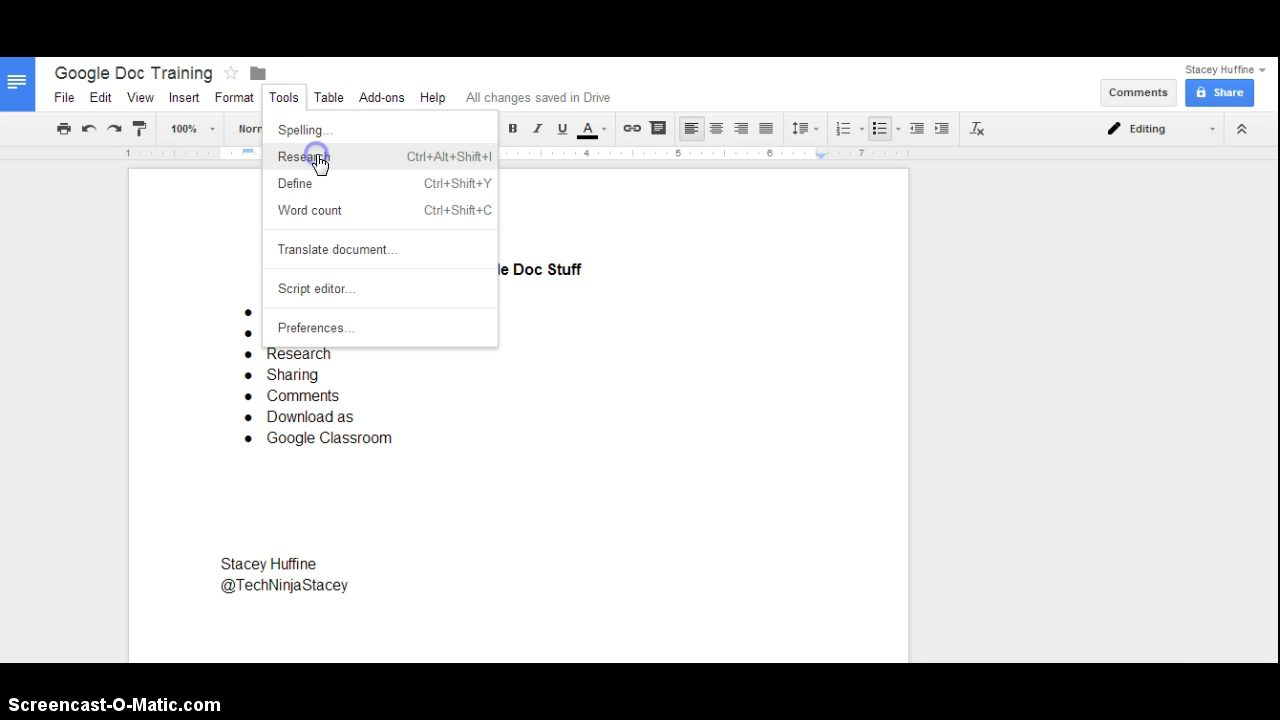
click(316, 158)
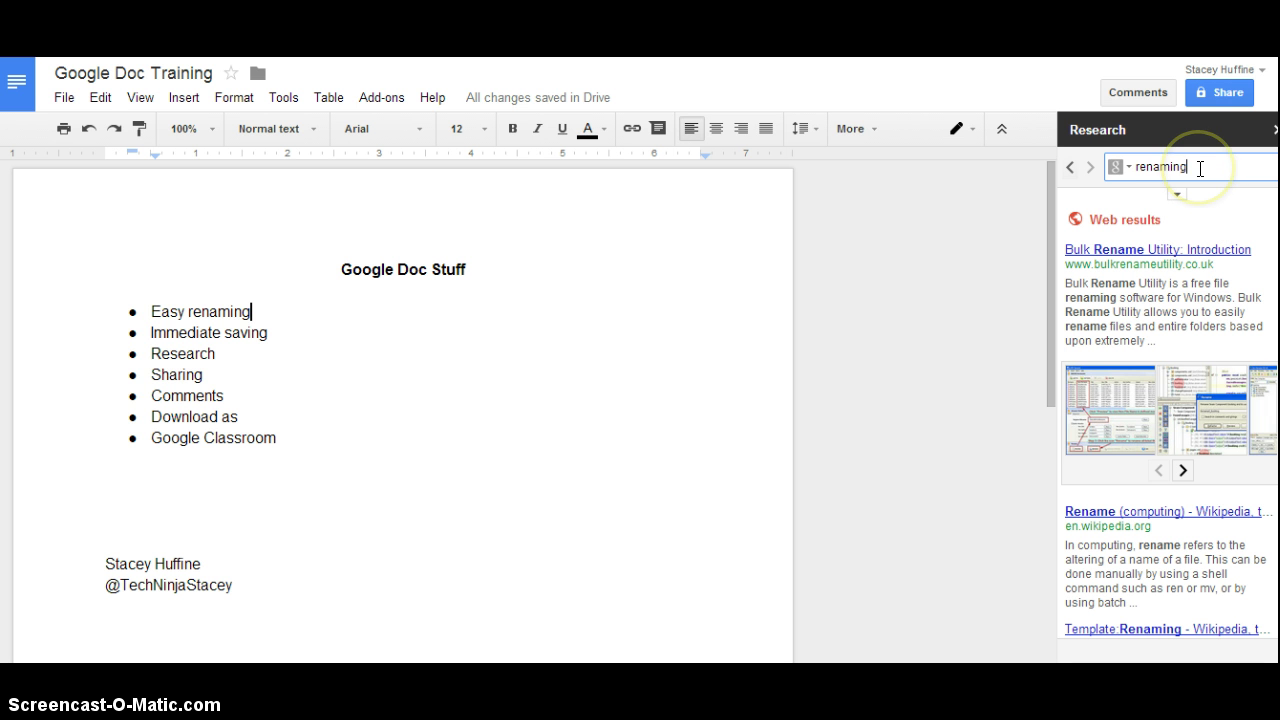
drag(1200, 168, 1138, 168)
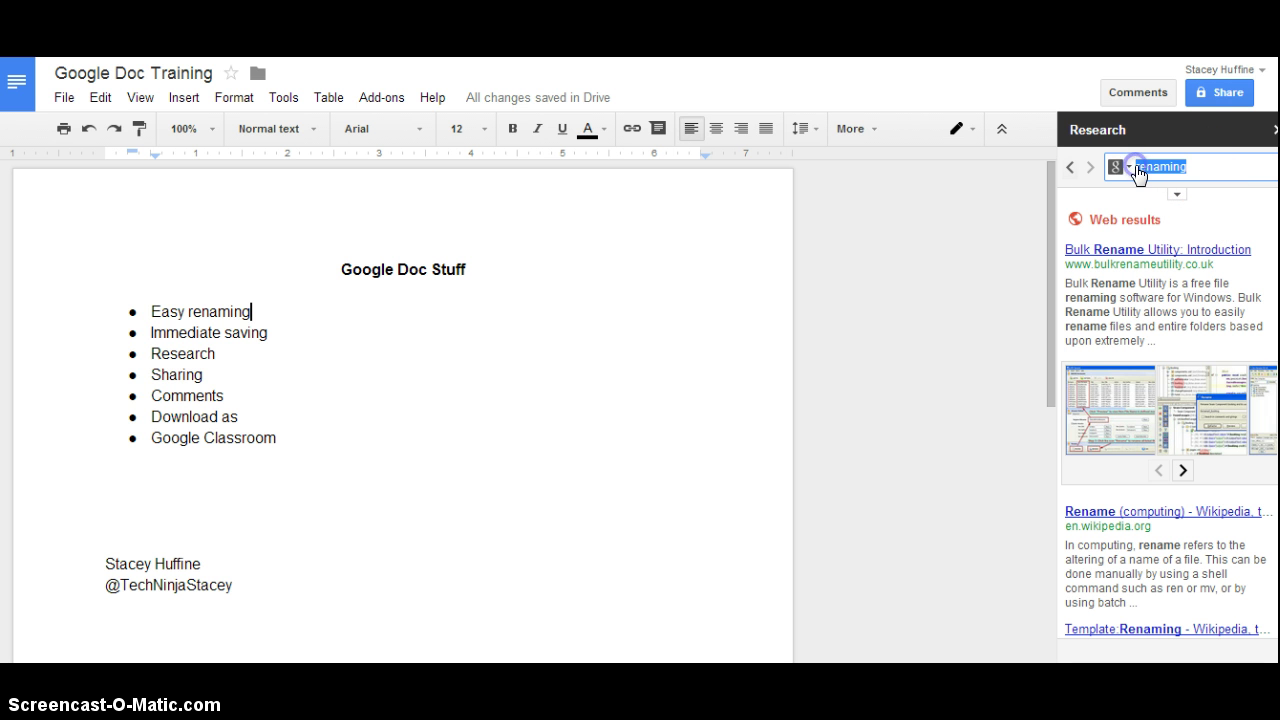
text(training)
key(Return)
click(1209, 178)
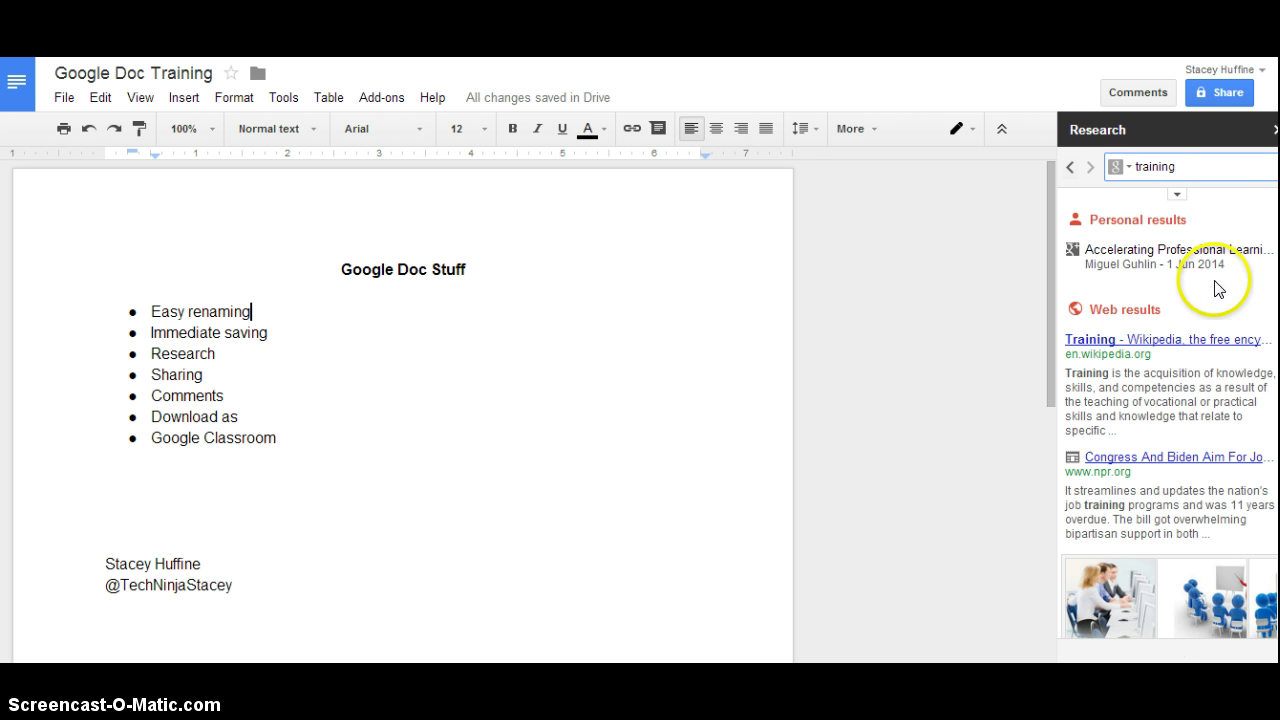
Insert the first training image from the research results below the bulleted list and check its source footnote.
mouse_move(1098, 358)
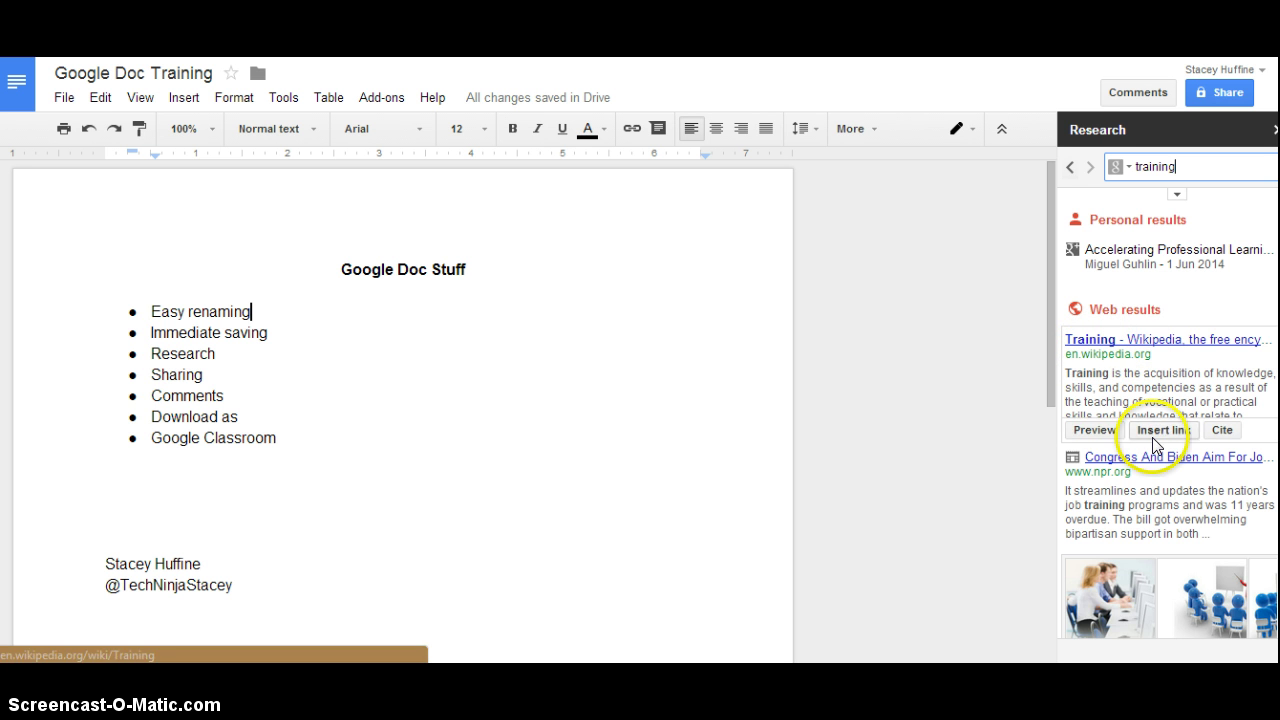
scroll(1168, 400, down, 3)
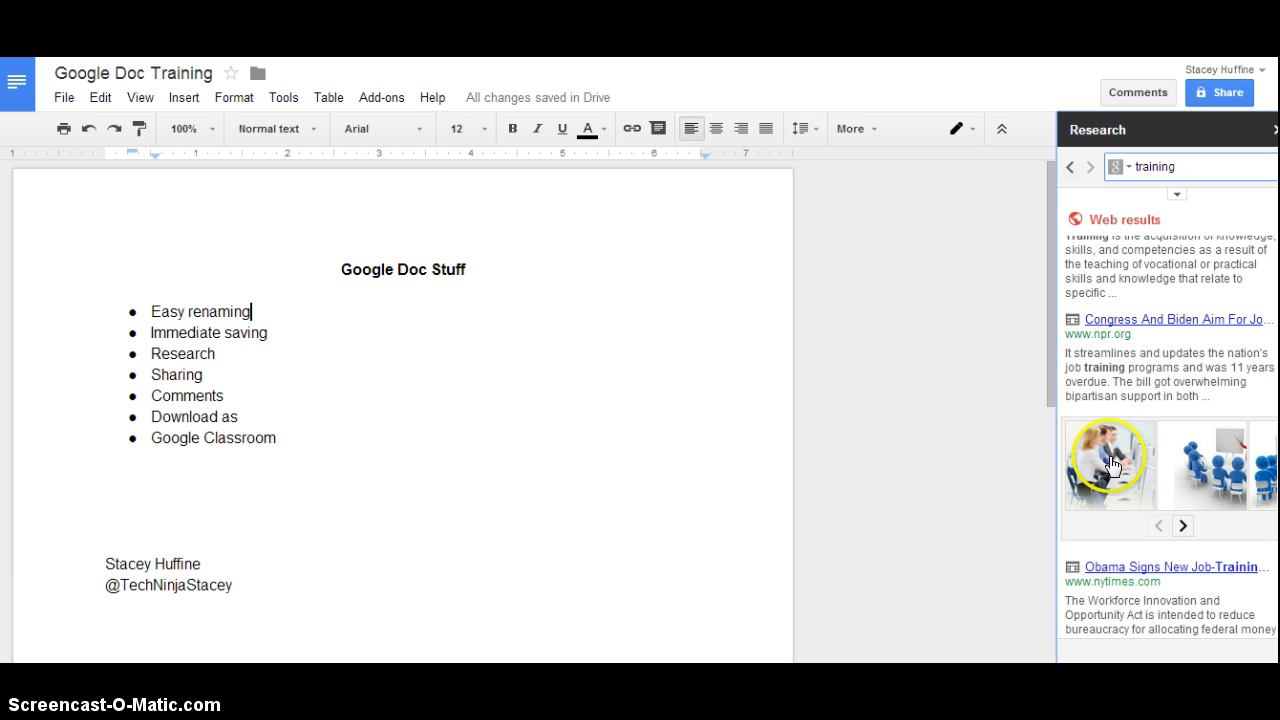
mouse_move(1113, 466)
drag(1113, 466, 277, 483)
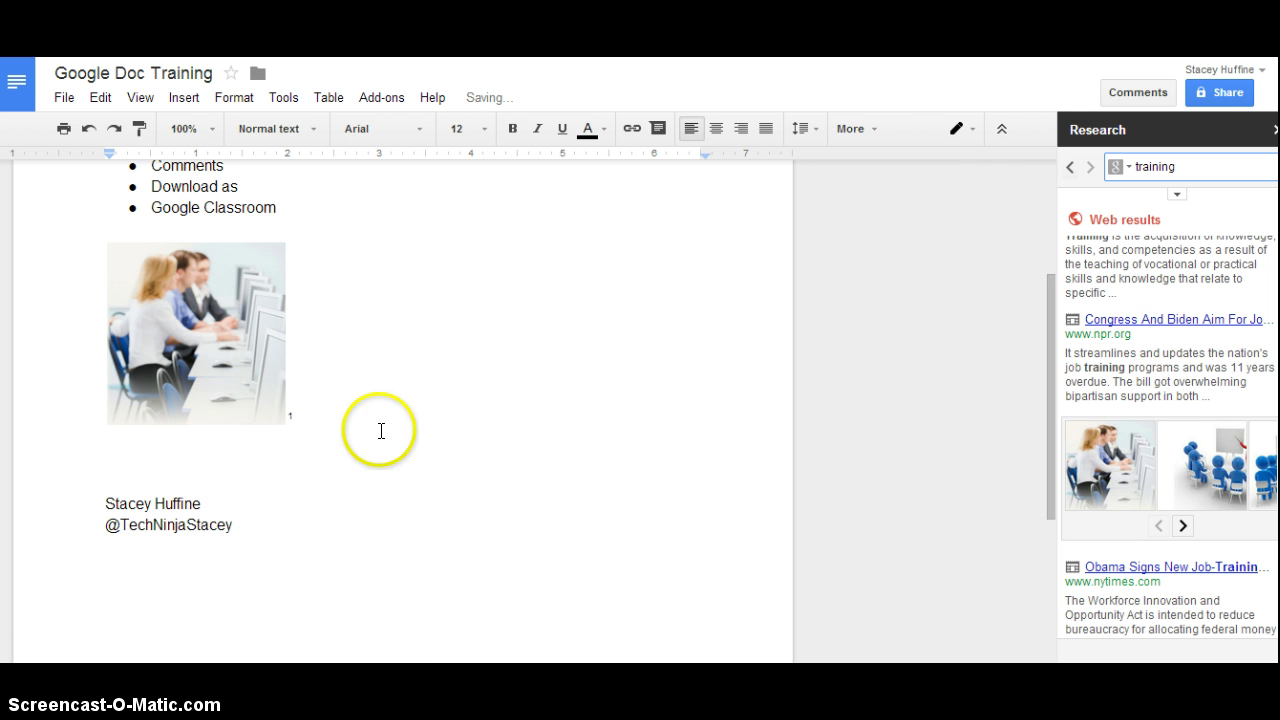
scroll(352, 413, down, 2)
scroll(352, 413, down, 1)
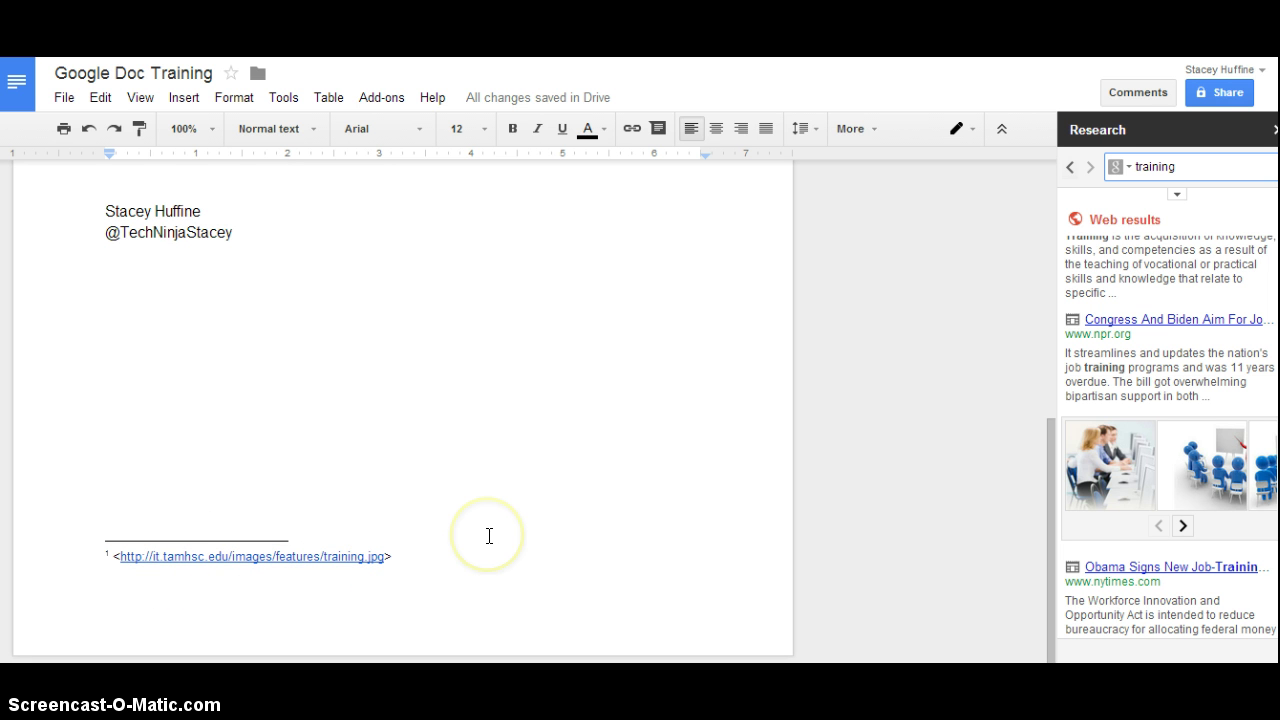
scroll(489, 536, up, 5)
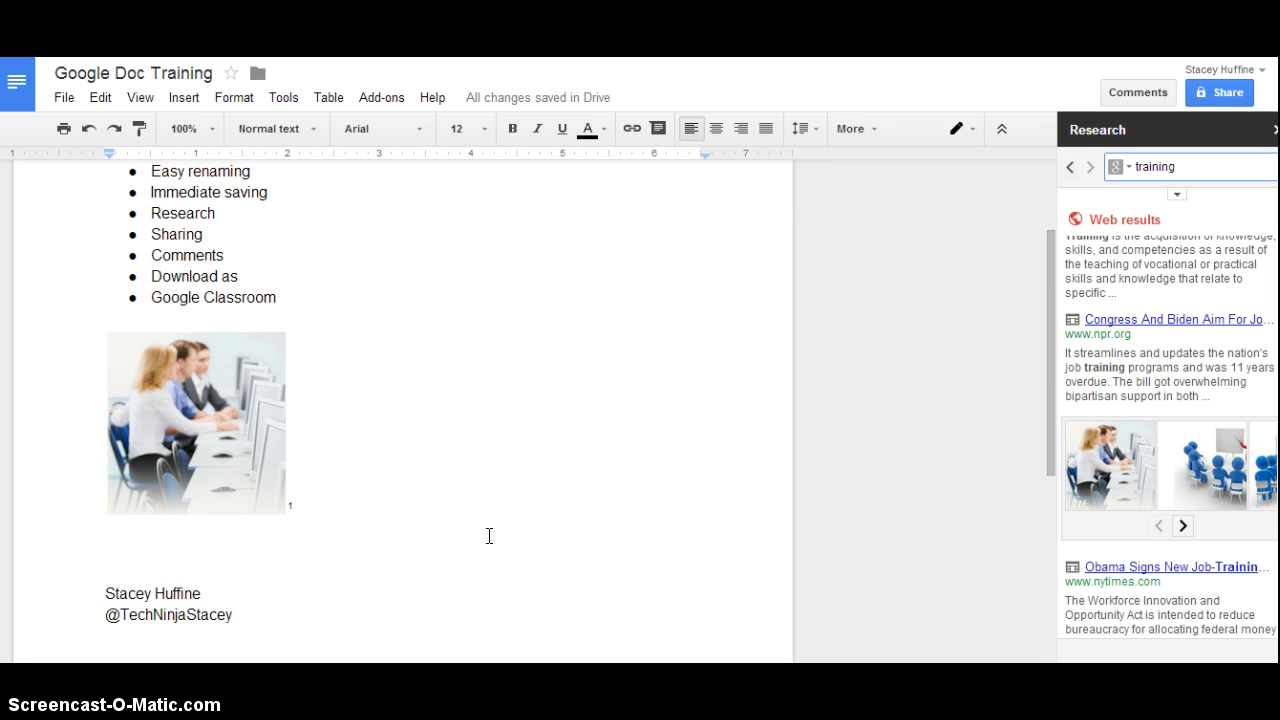
Cite the npr.org article "Congress And Biden Aim For Job Training" at the end of the "Google Classroom" bullet and check the footnote.
click(306, 392)
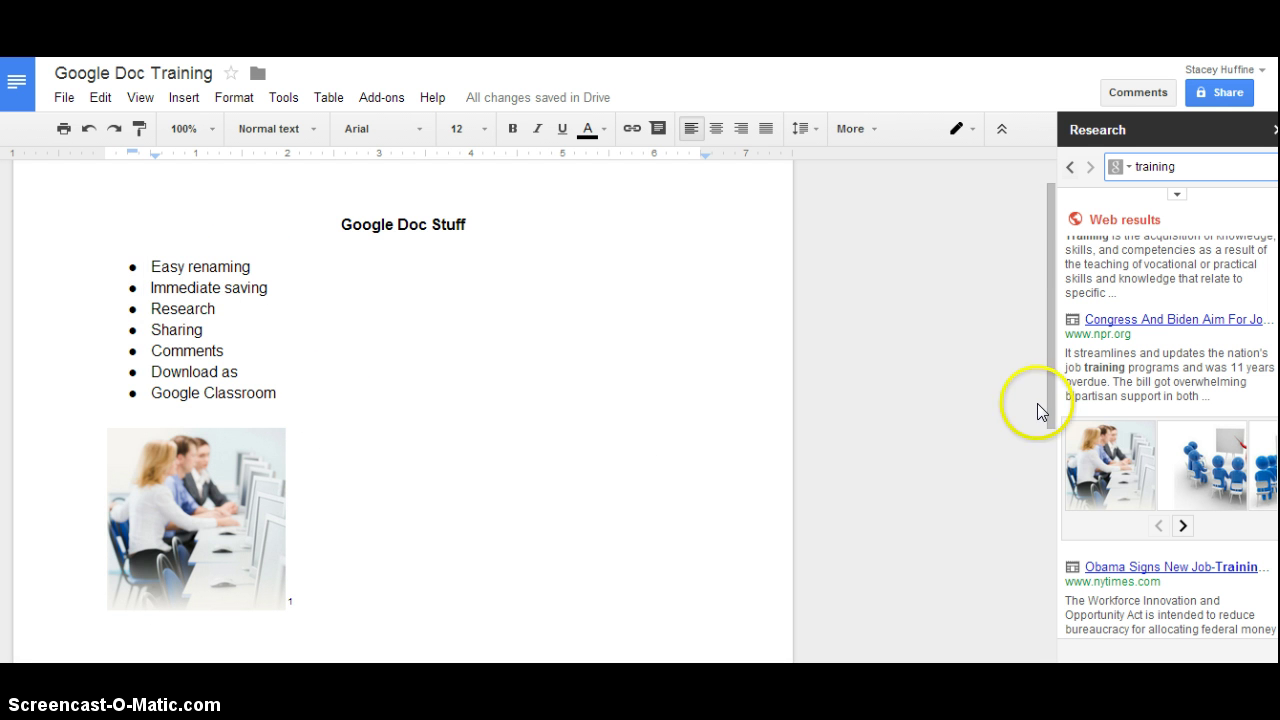
scroll(1205, 310, up, 1)
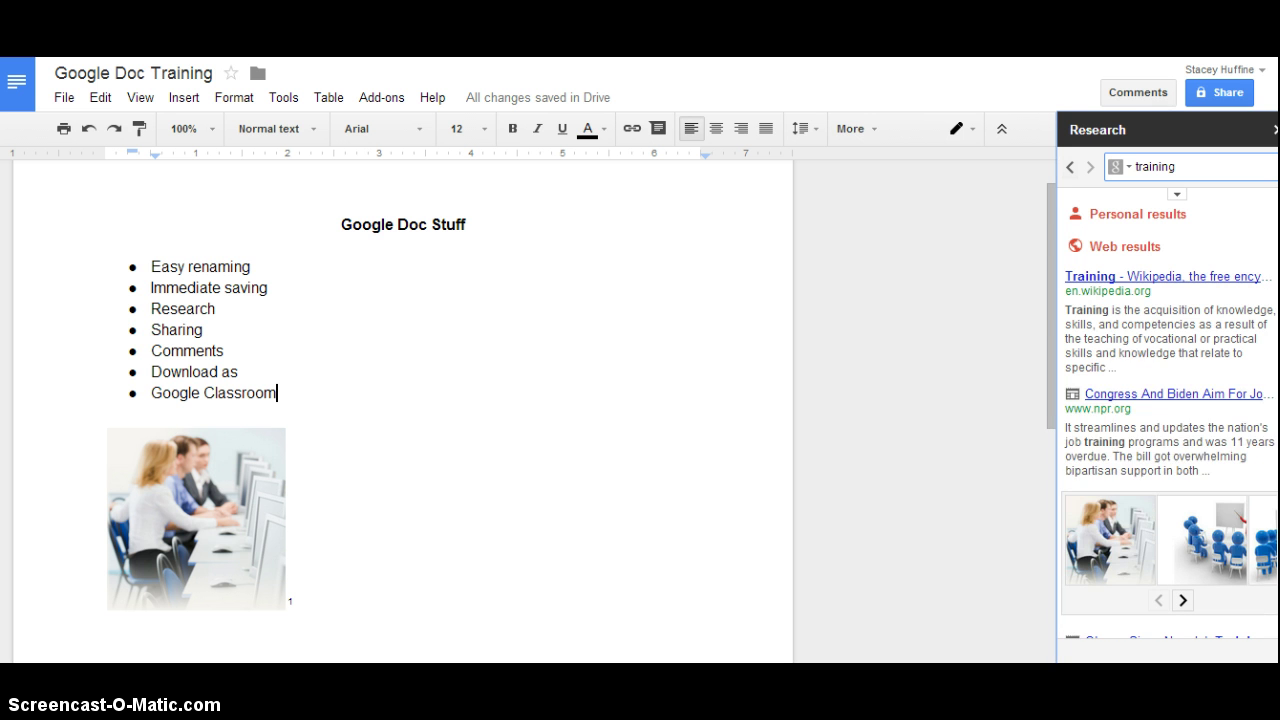
mouse_move(1123, 404)
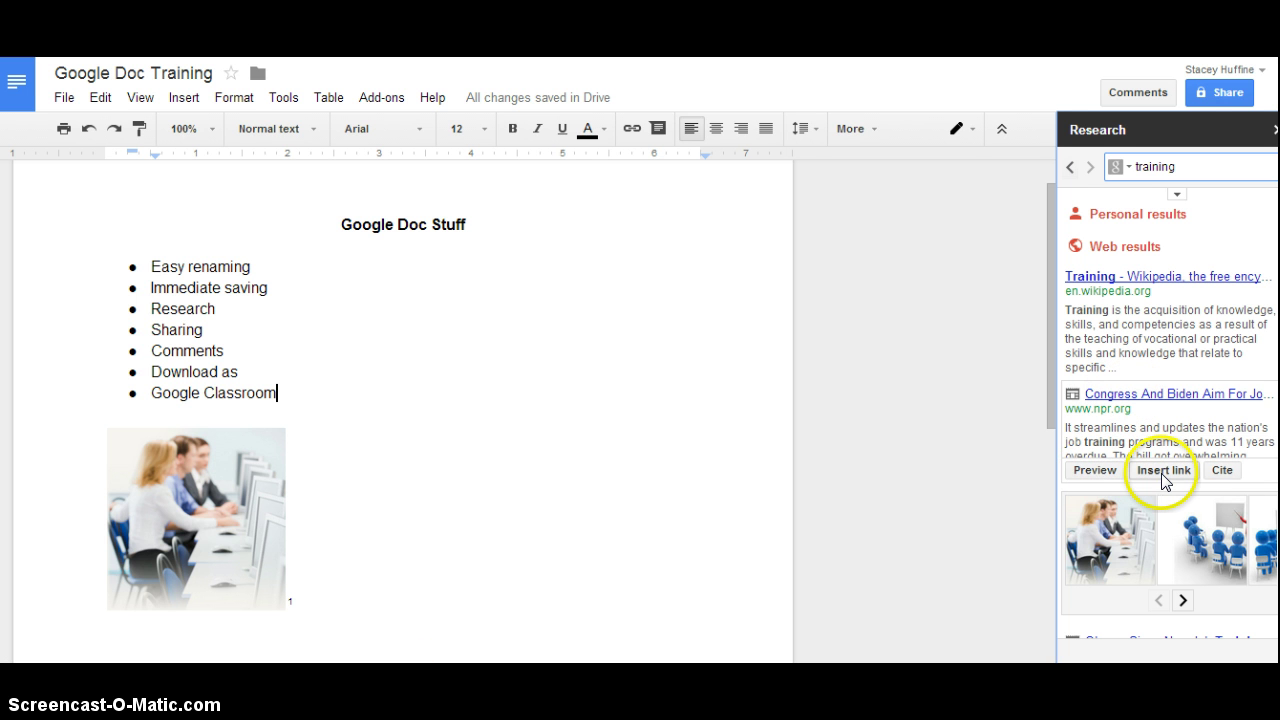
click(1223, 471)
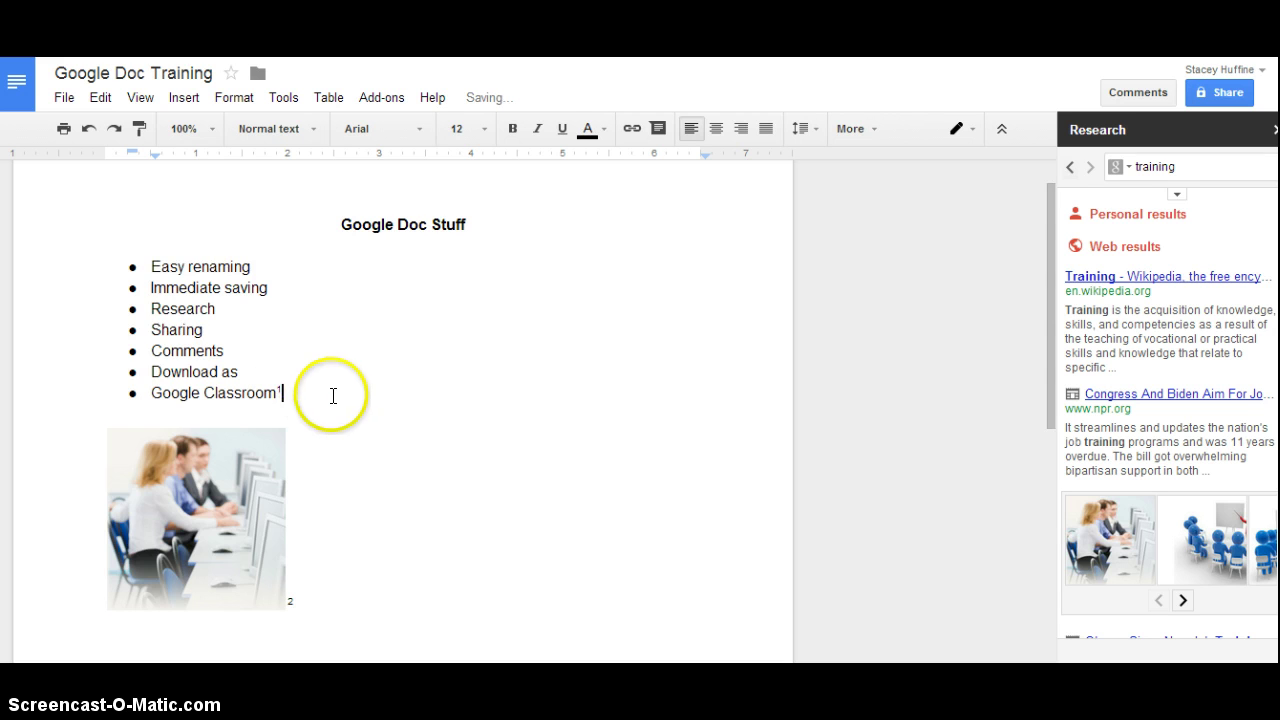
scroll(409, 404, down, 3)
scroll(409, 404, down, 2)
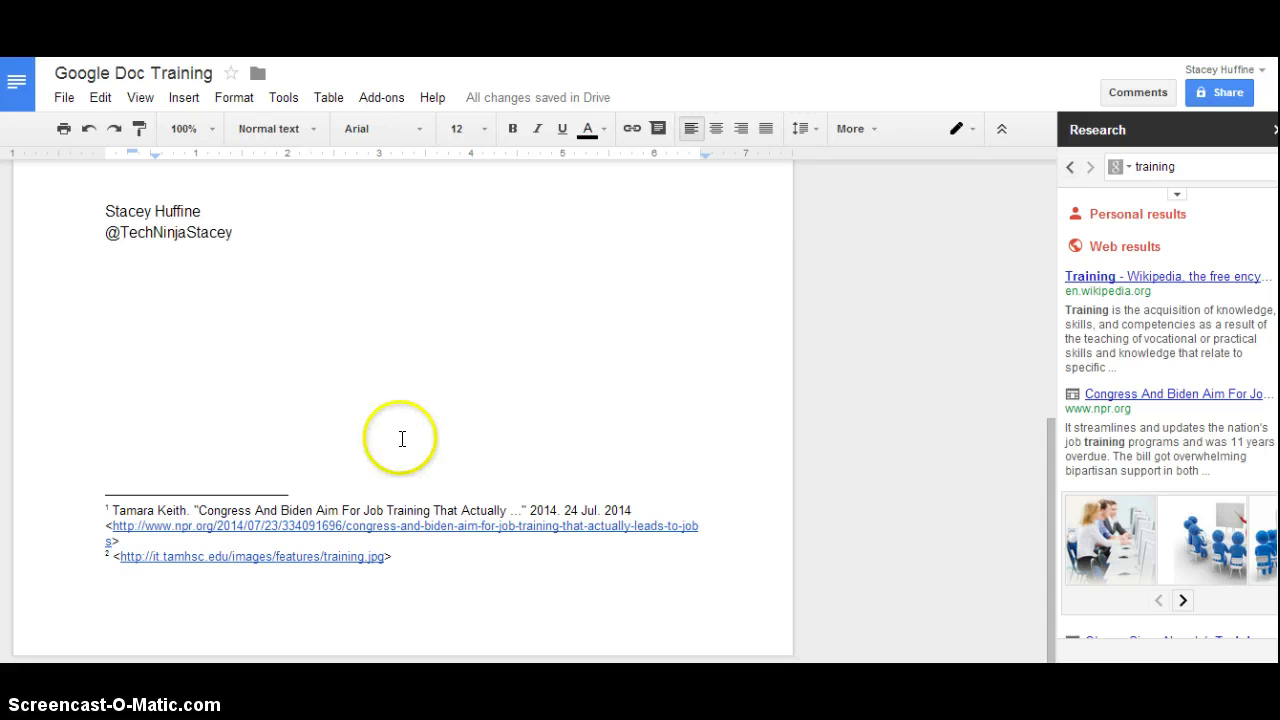
scroll(443, 451, up, 5)
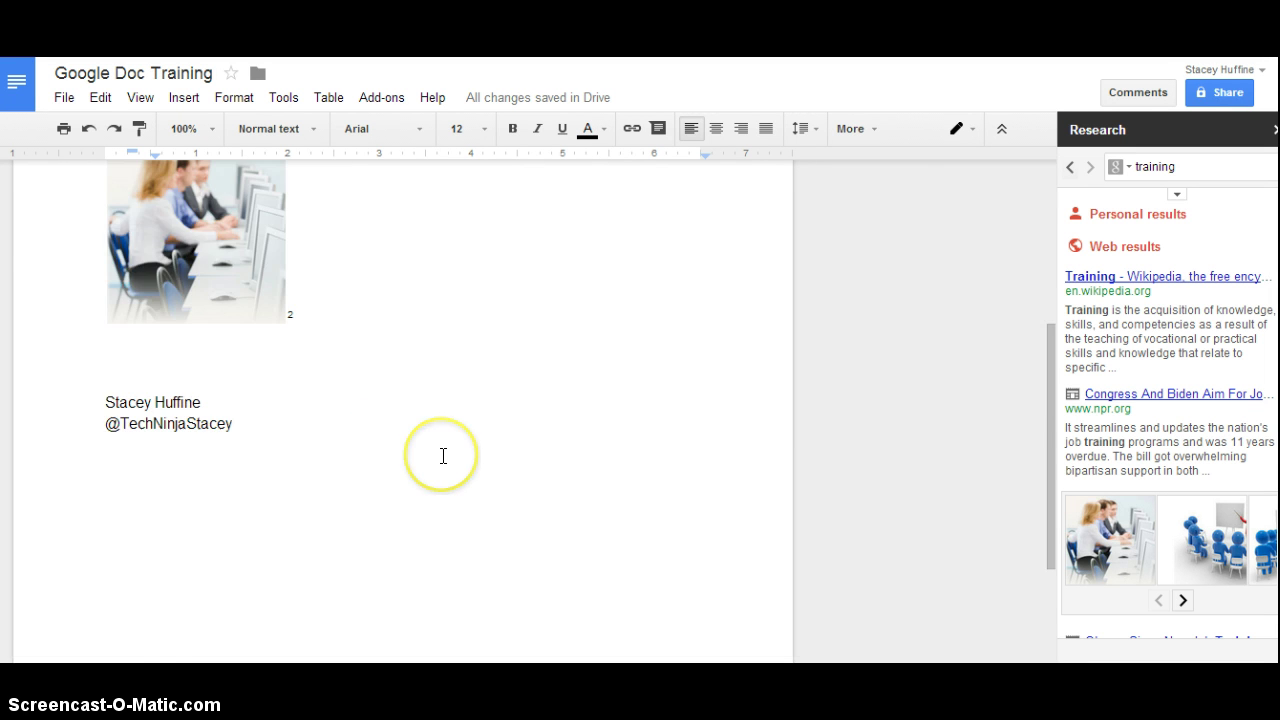
scroll(443, 456, down, 1)
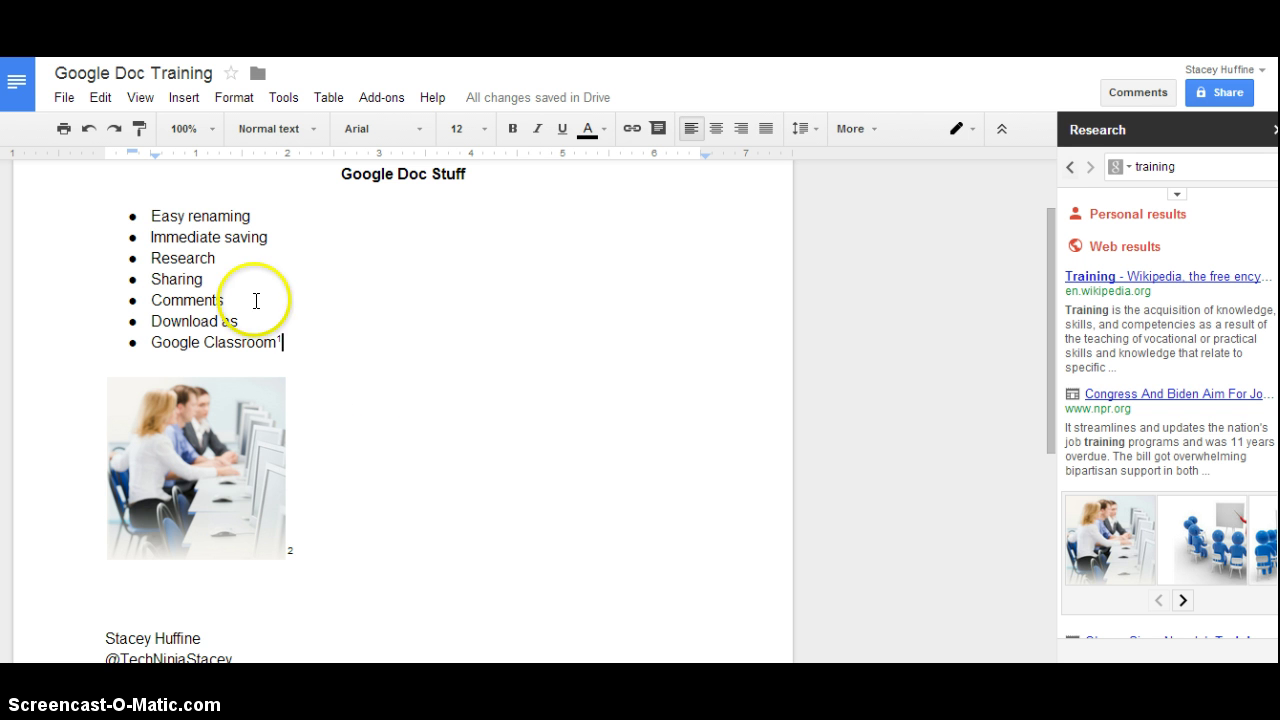
scroll(456, 420, up, 1)
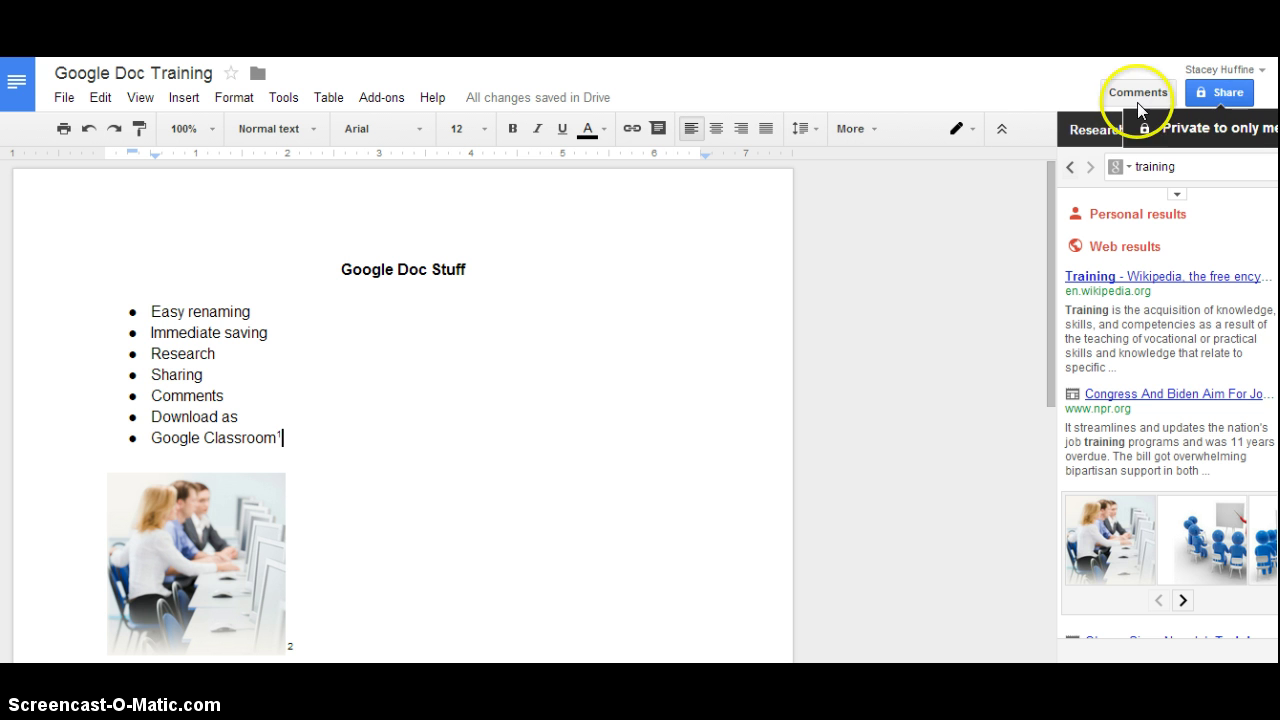
In the sharing settings, add the suggested school contact's e-mail as an invitee with the "Can edit" permission.
click(1229, 94)
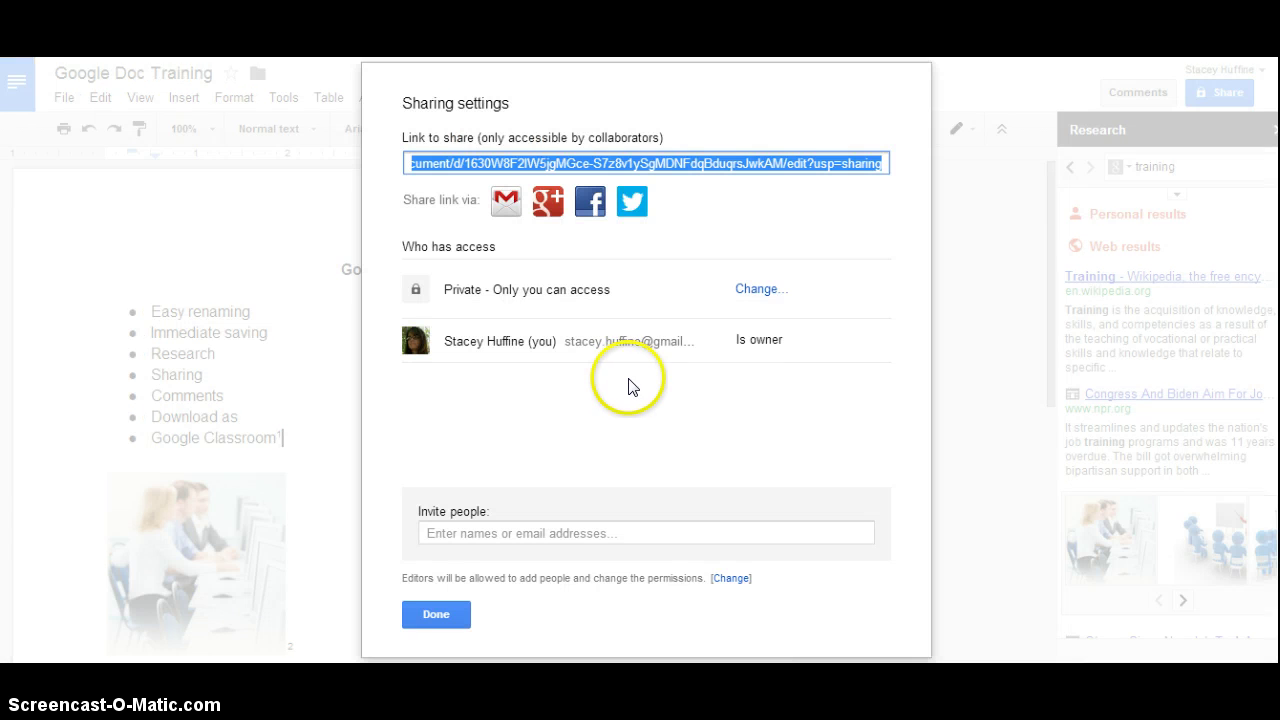
click(494, 532)
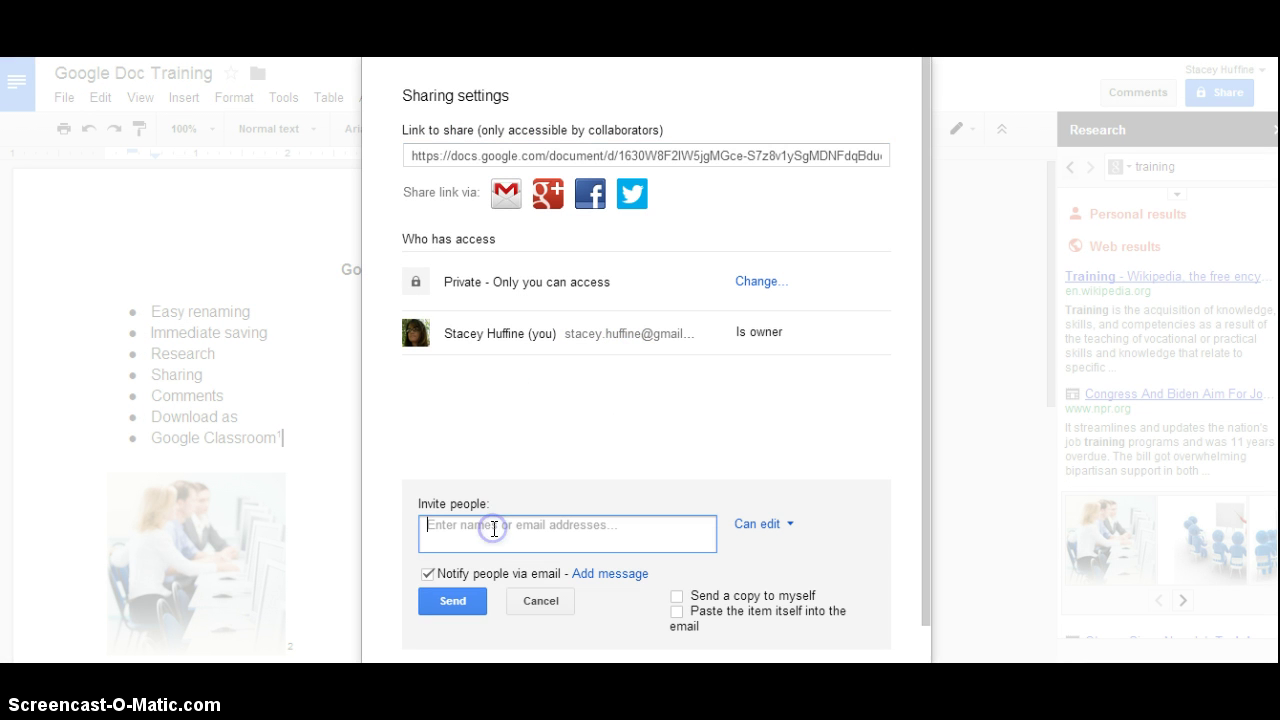
text(shuffine)
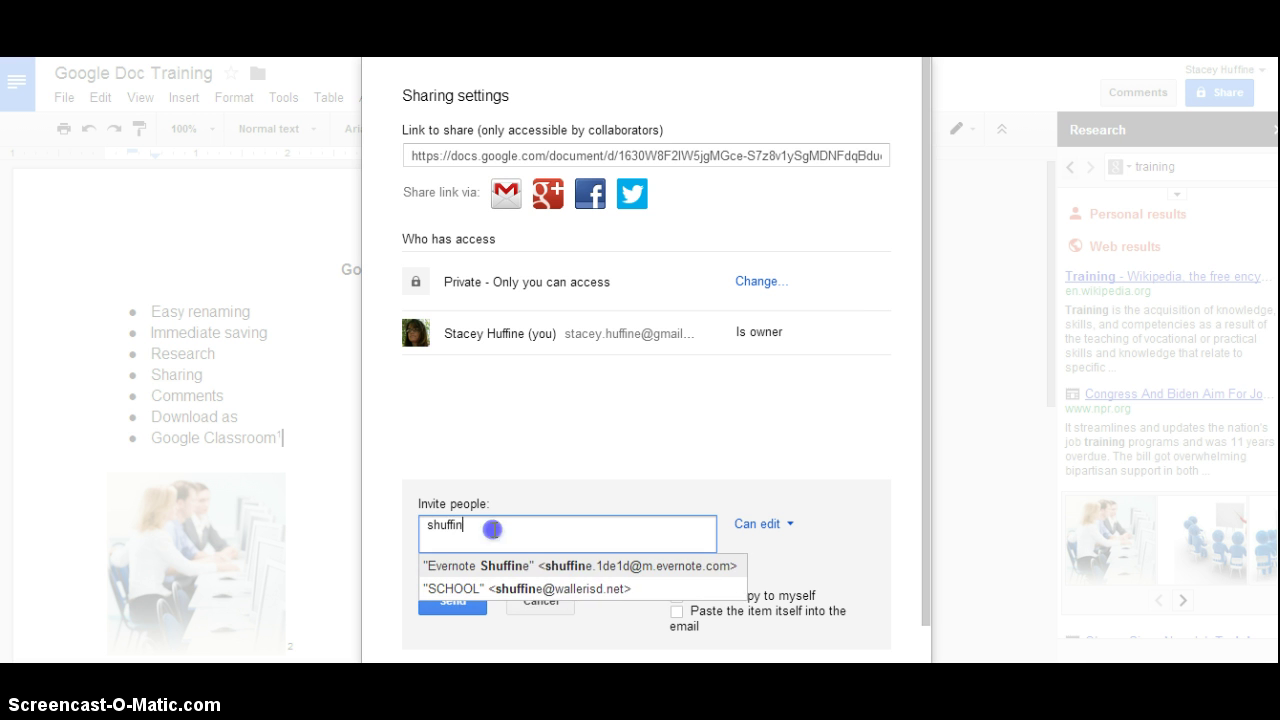
click(503, 590)
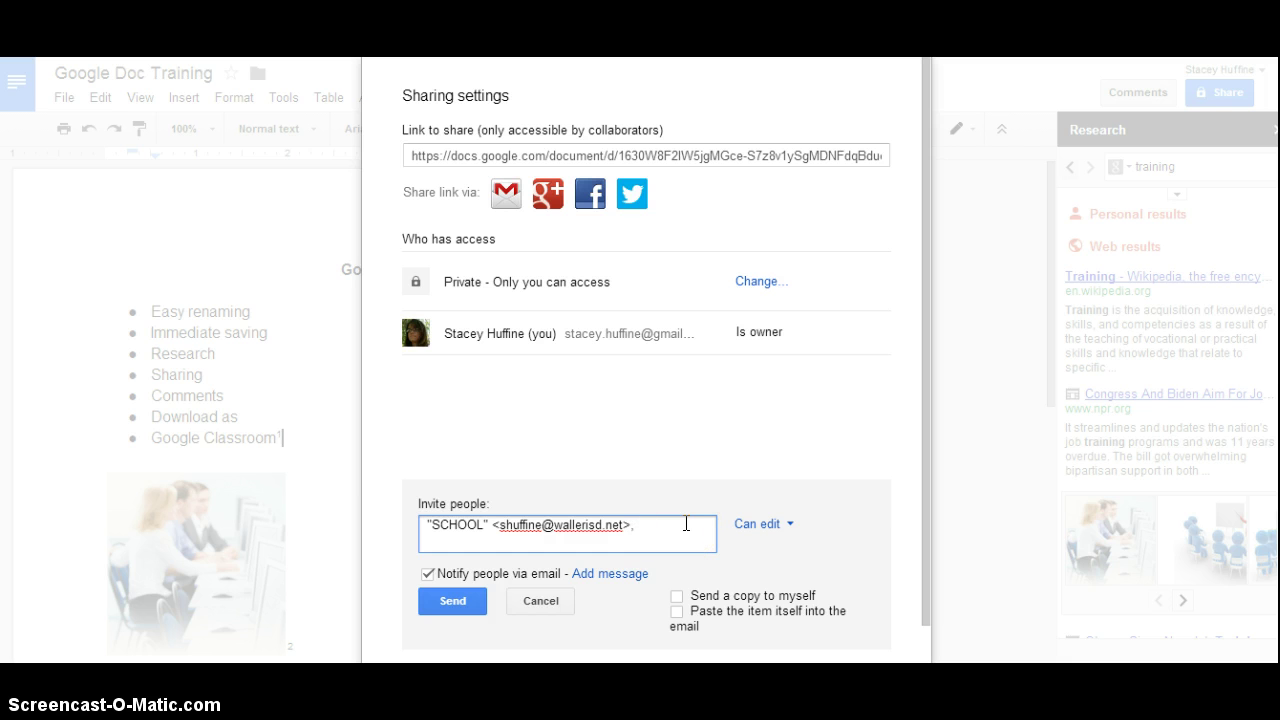
click(780, 530)
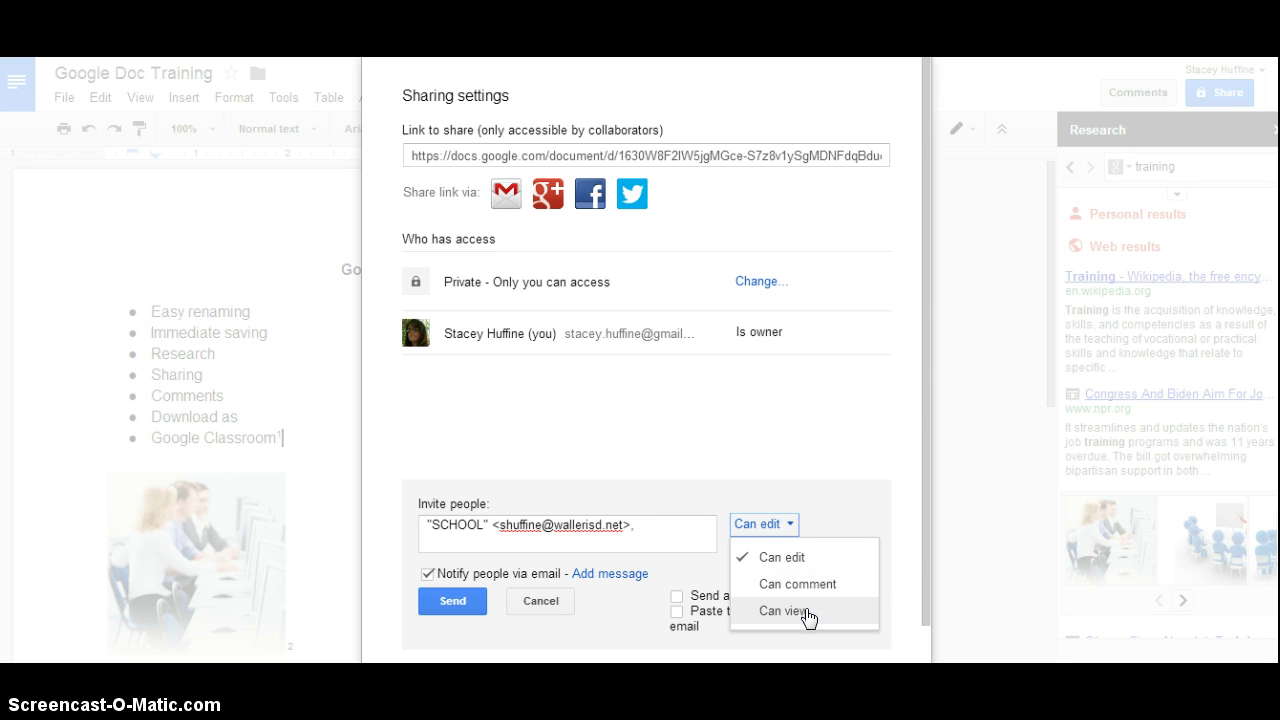
click(792, 558)
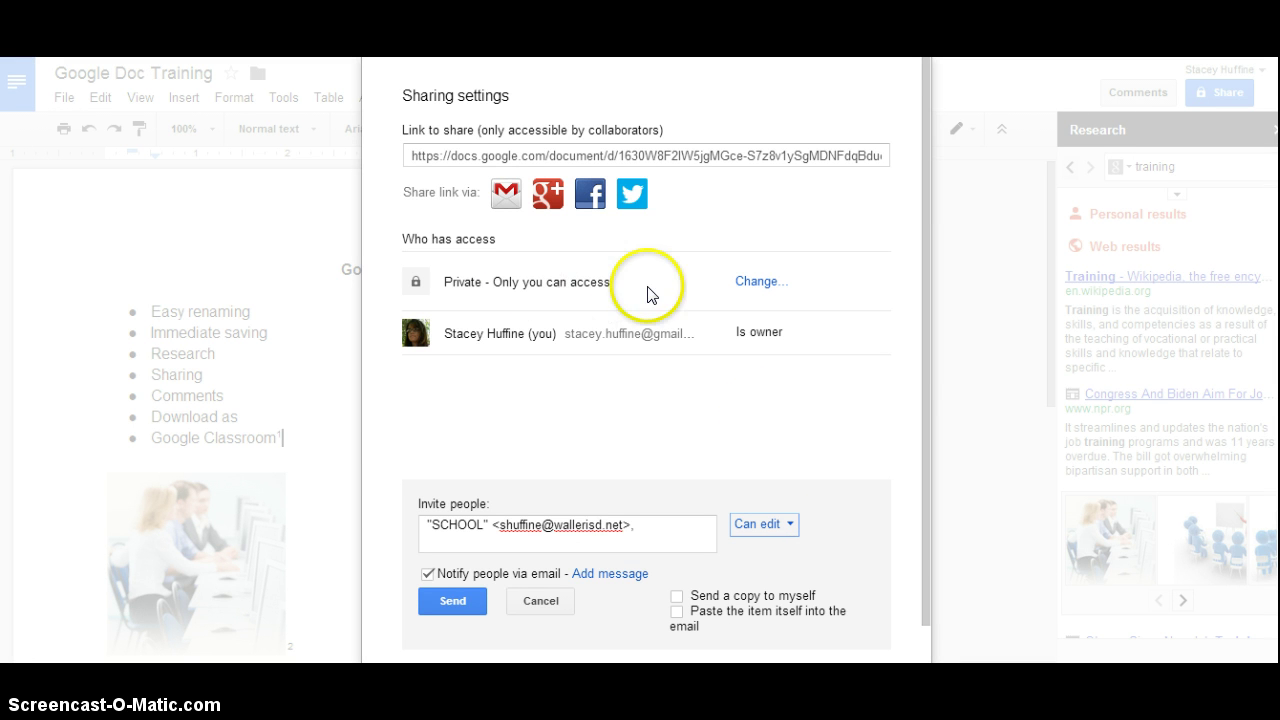
Save the document's visibility as "Specific people", send the invitation and close the sharing settings.
click(758, 283)
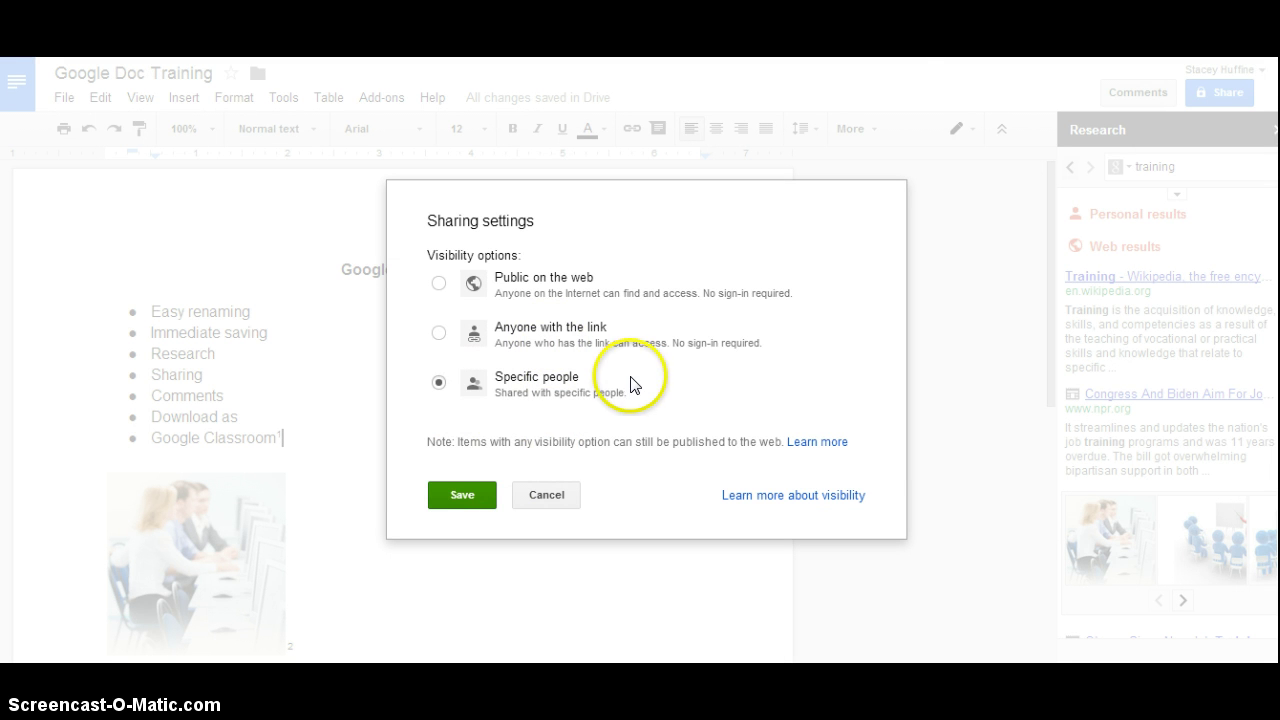
click(464, 496)
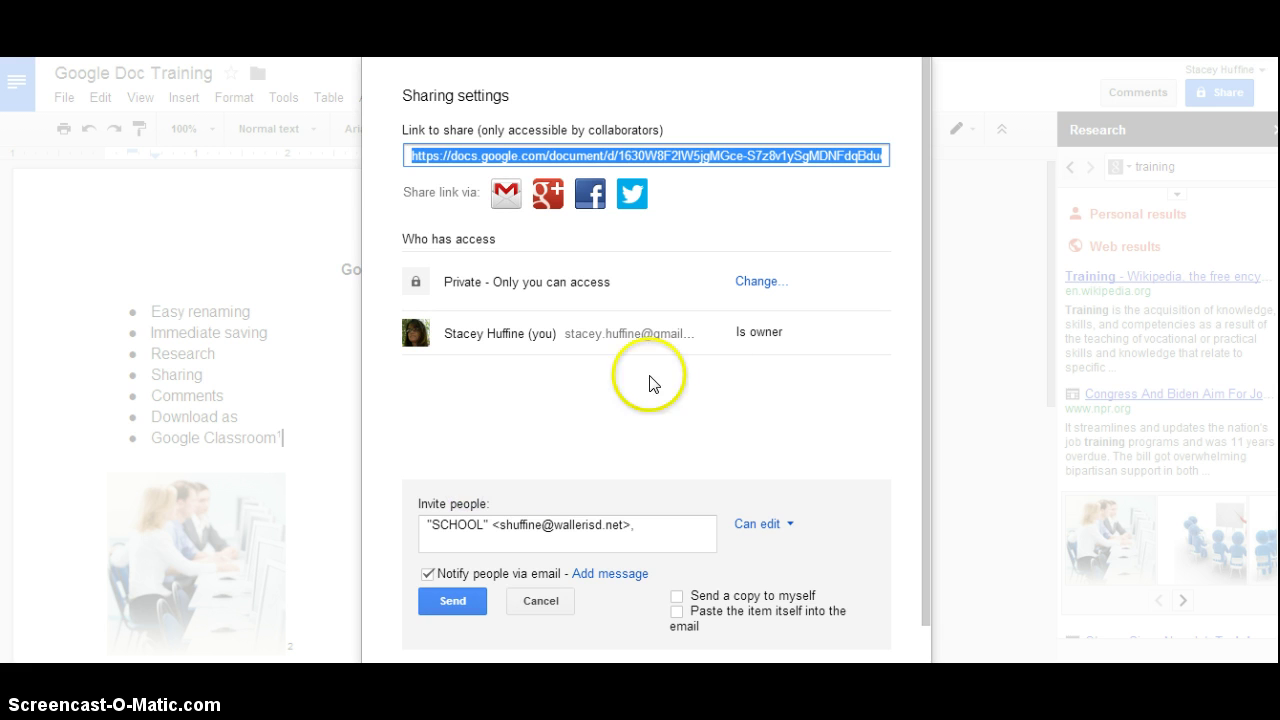
click(453, 601)
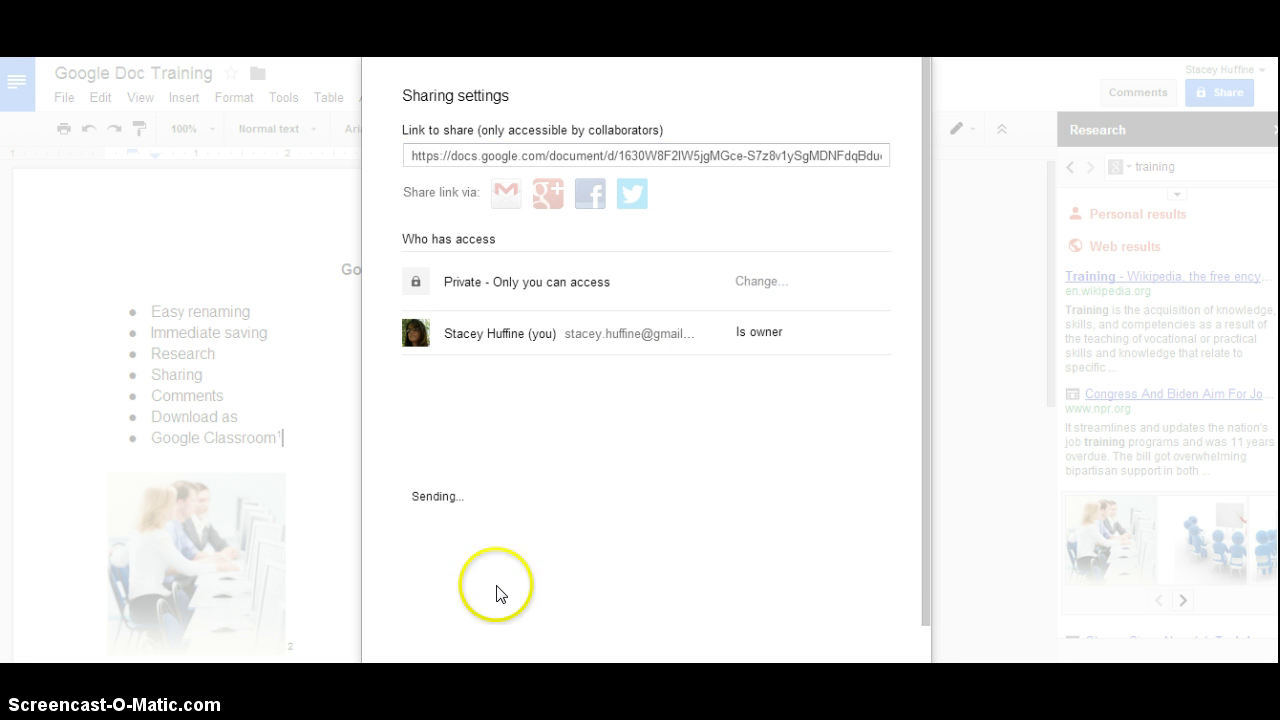
click(436, 606)
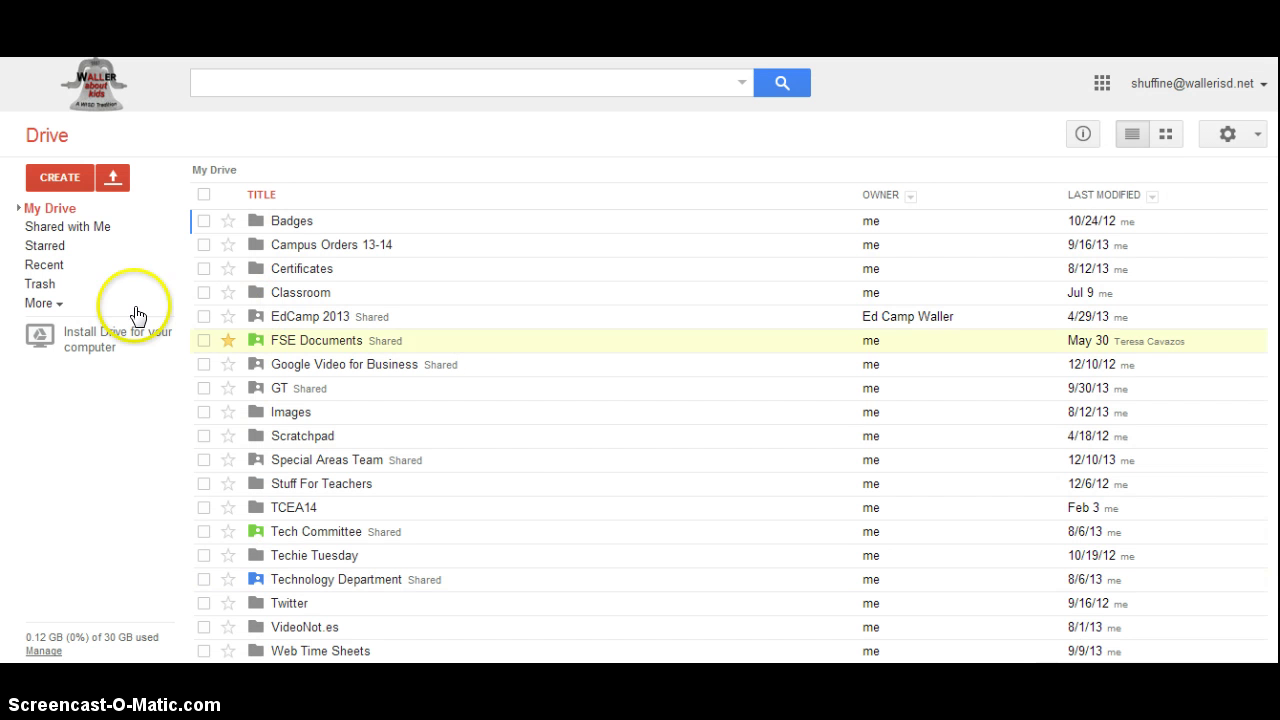
In the school account's Drive, open the "Google Doc Training" document from the files shared with that account.
click(52, 227)
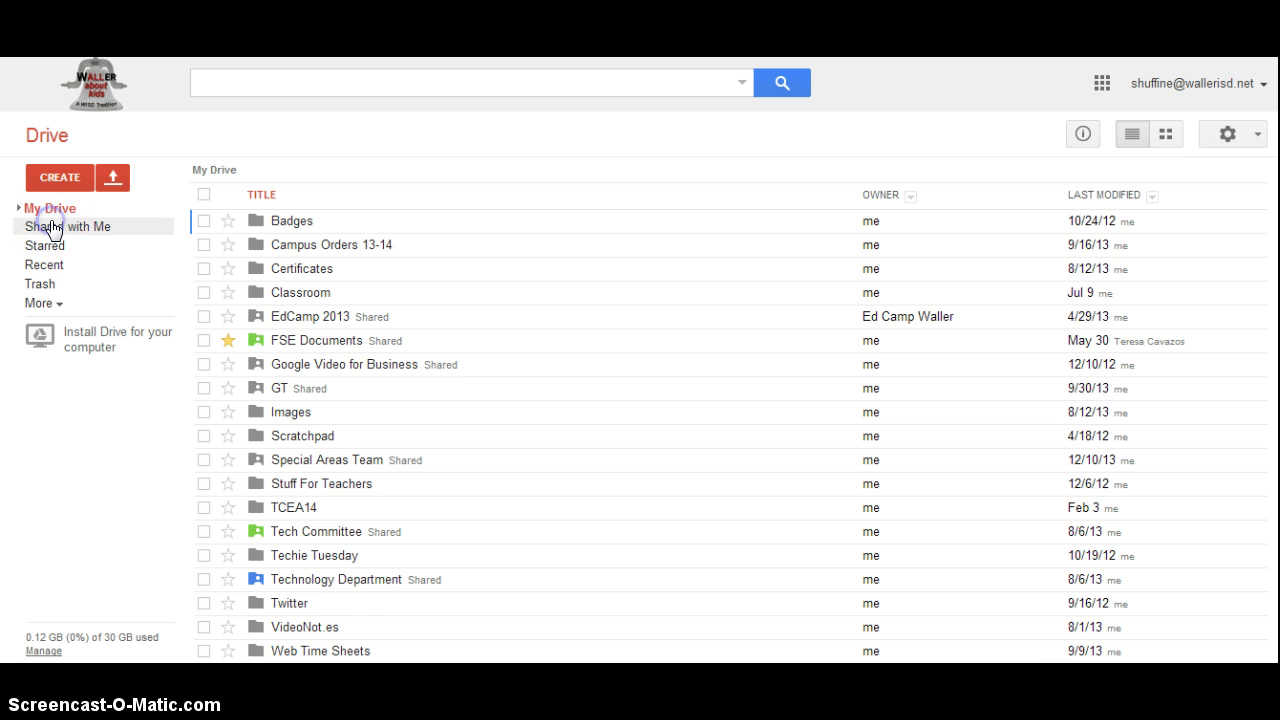
click(137, 226)
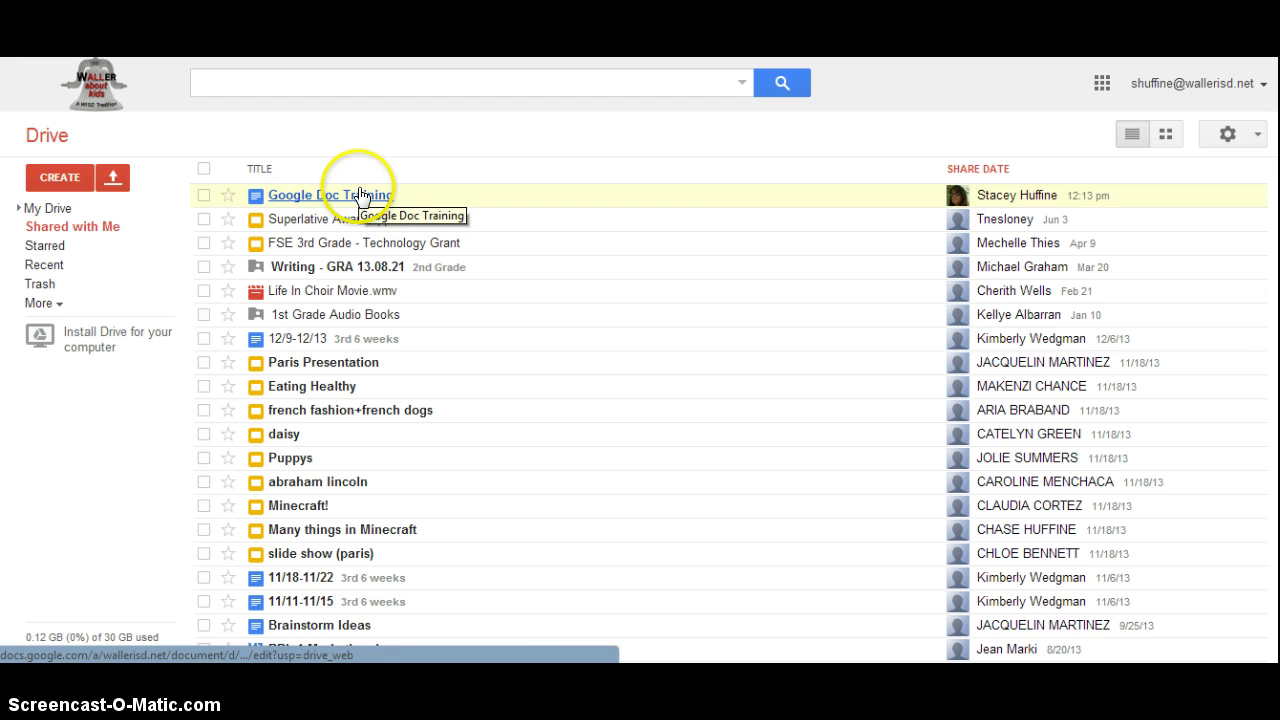
click(372, 195)
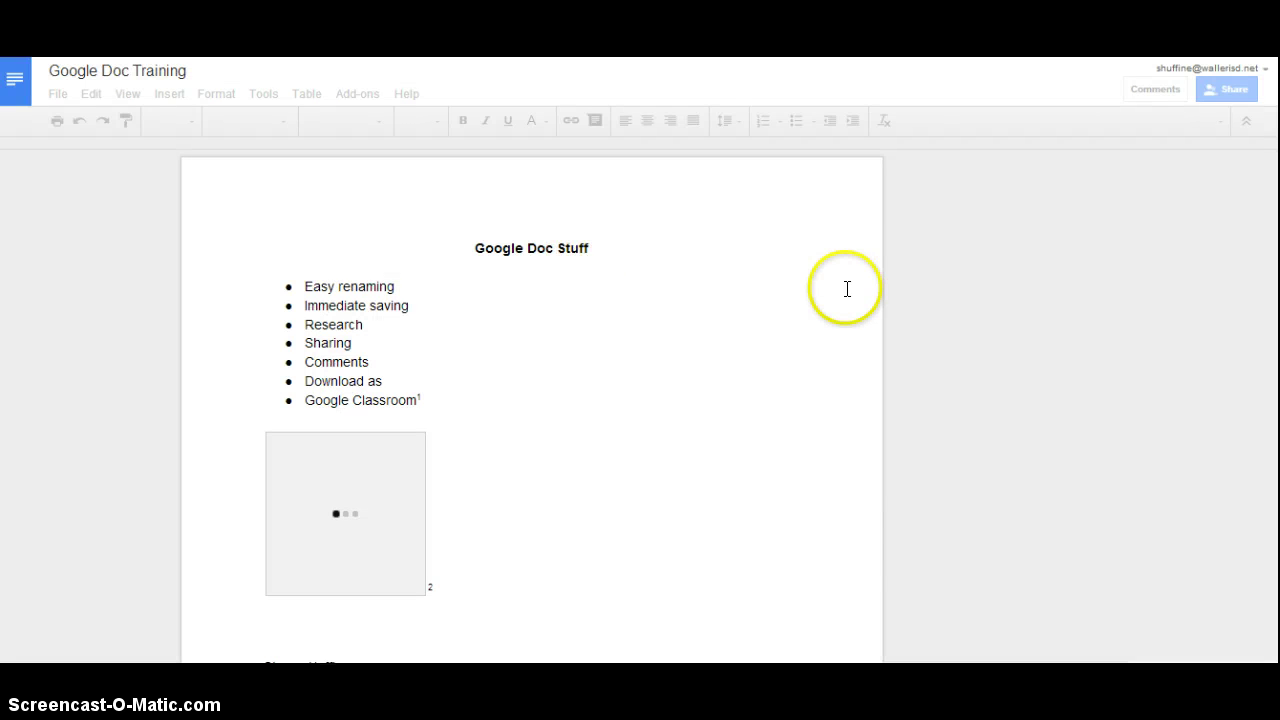
Check which collaborator currently has the shared document open by viewing that person's profile card.
click(944, 258)
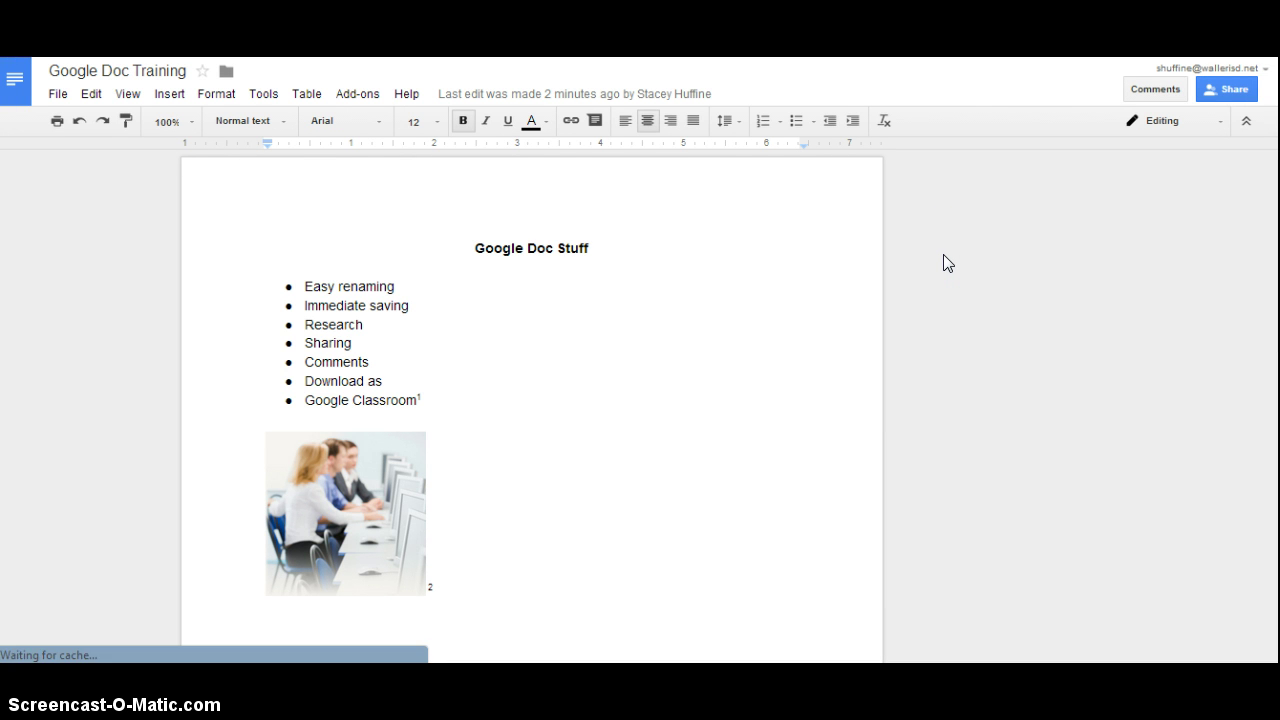
click(943, 258)
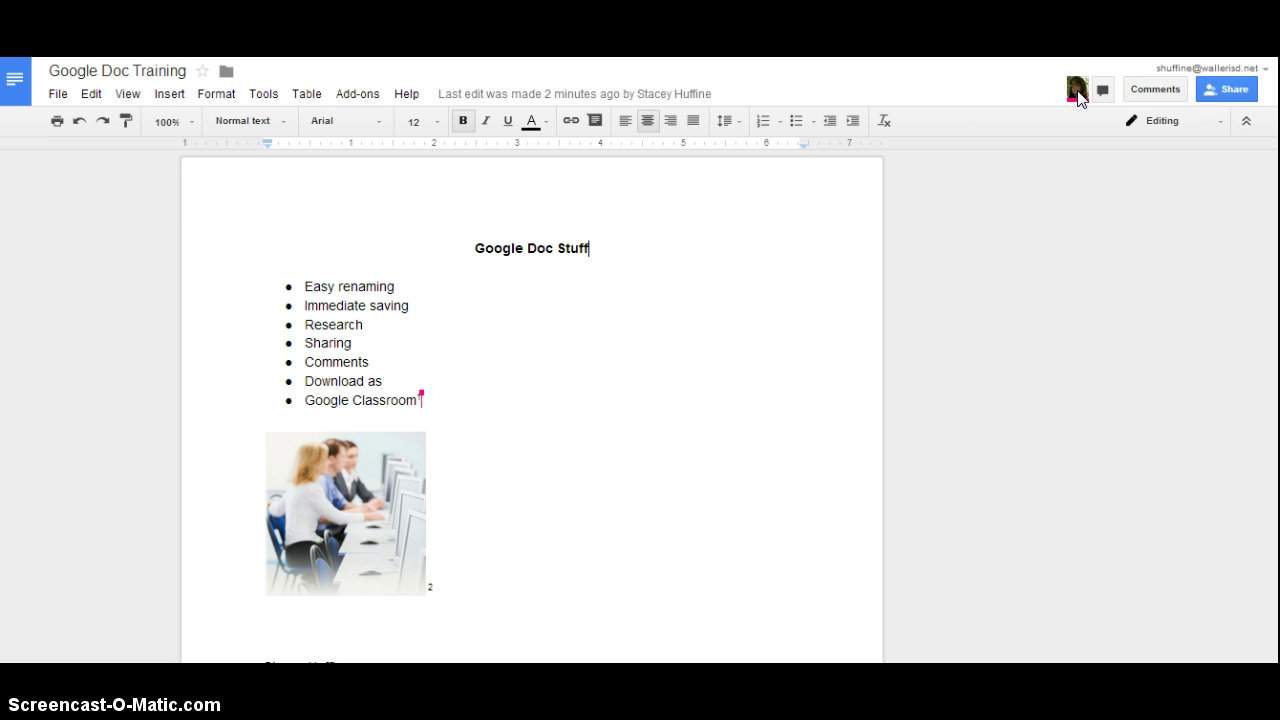
mouse_move(1078, 97)
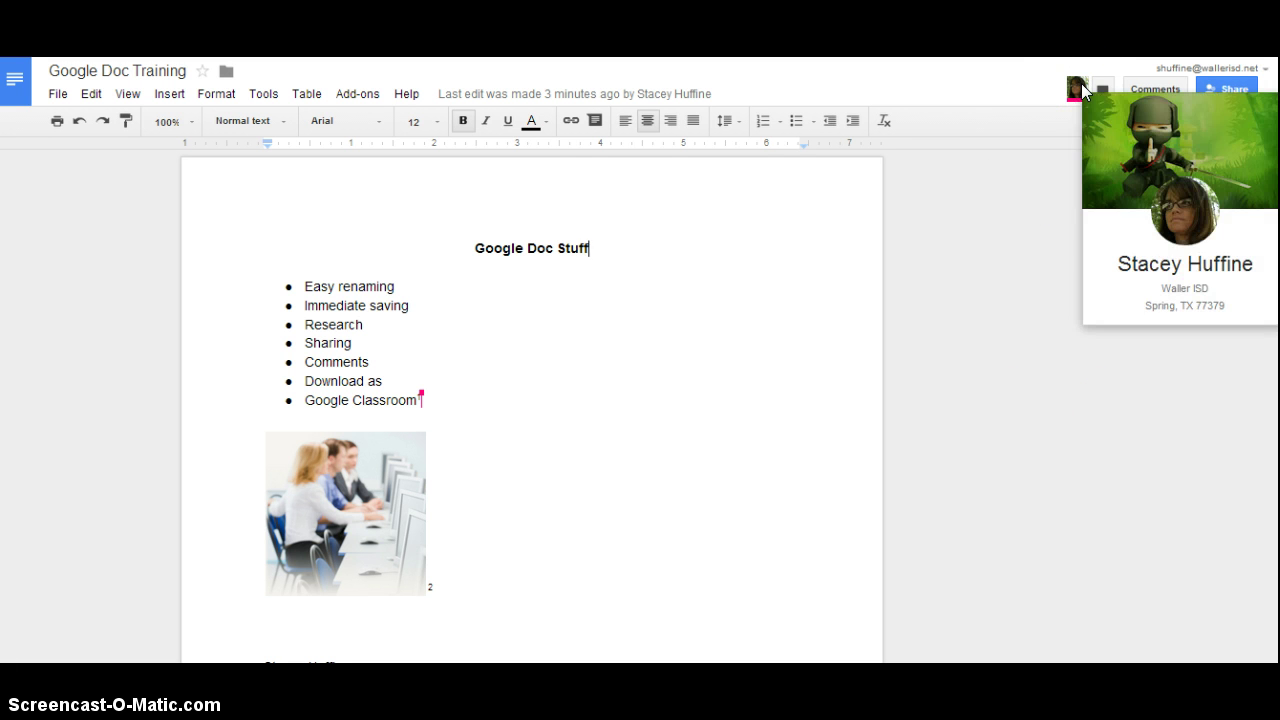
click(1055, 98)
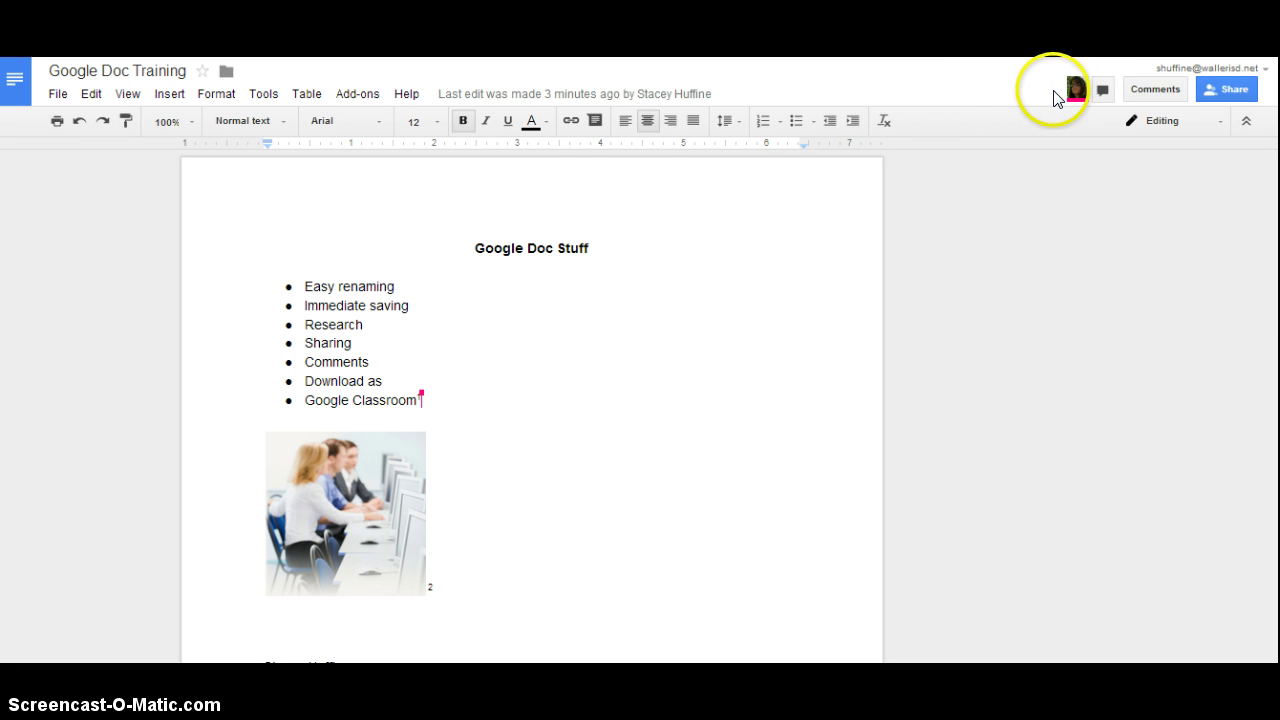
Open the document's group chat and send the message "Hey how are you doing".
click(1105, 92)
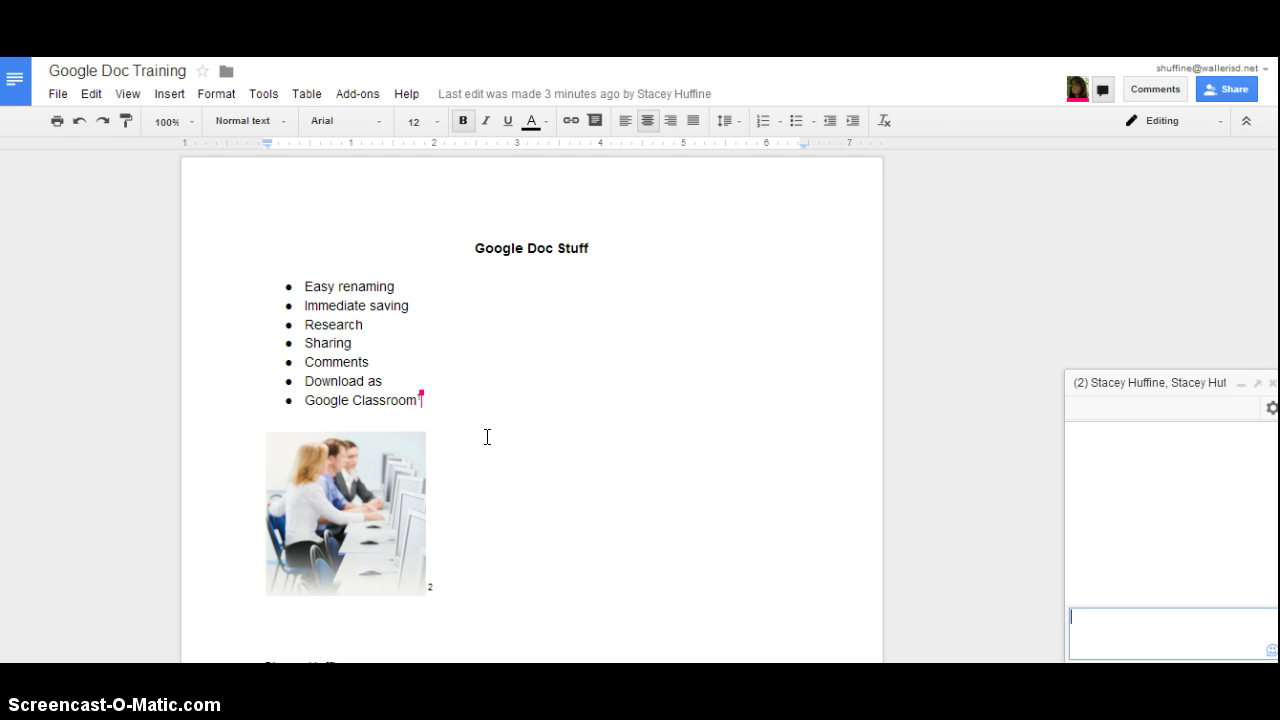
click(1126, 616)
text(Hey how are you doing)
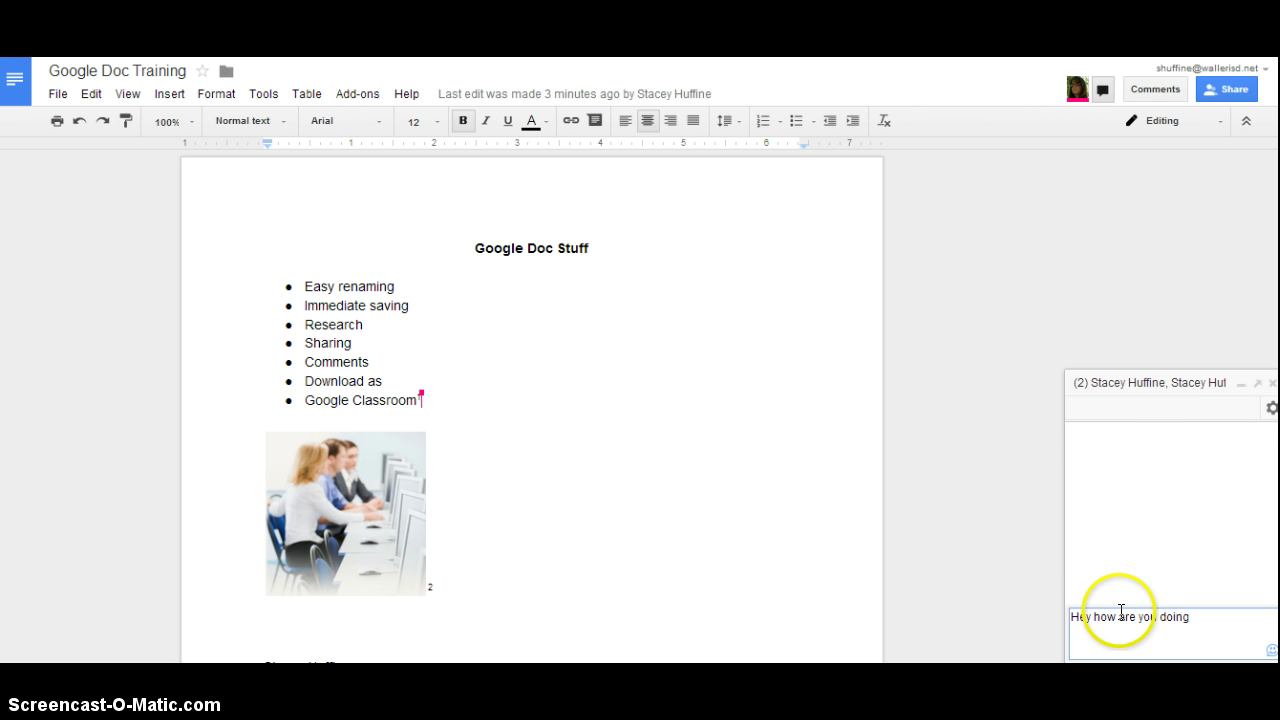
key(Return)
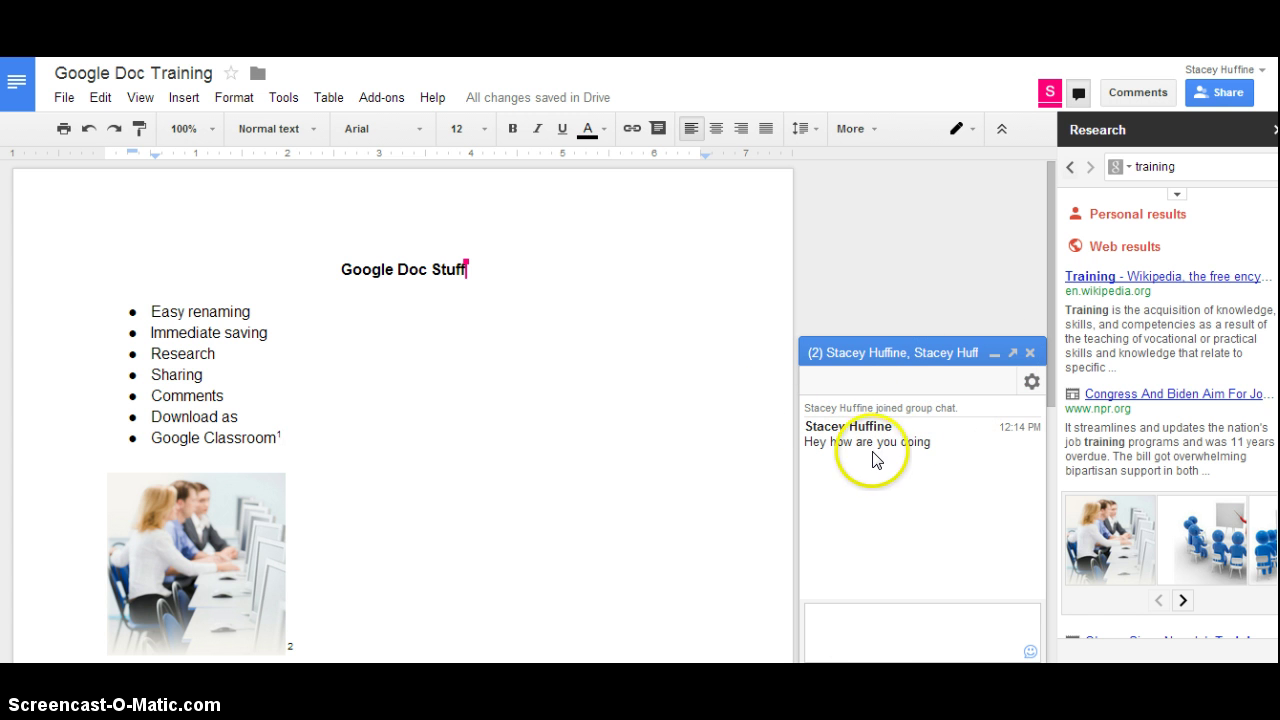
Switch to the owner's copy of the document, check the chat message, and close both the Research pane and the chat.
click(859, 627)
click(859, 627)
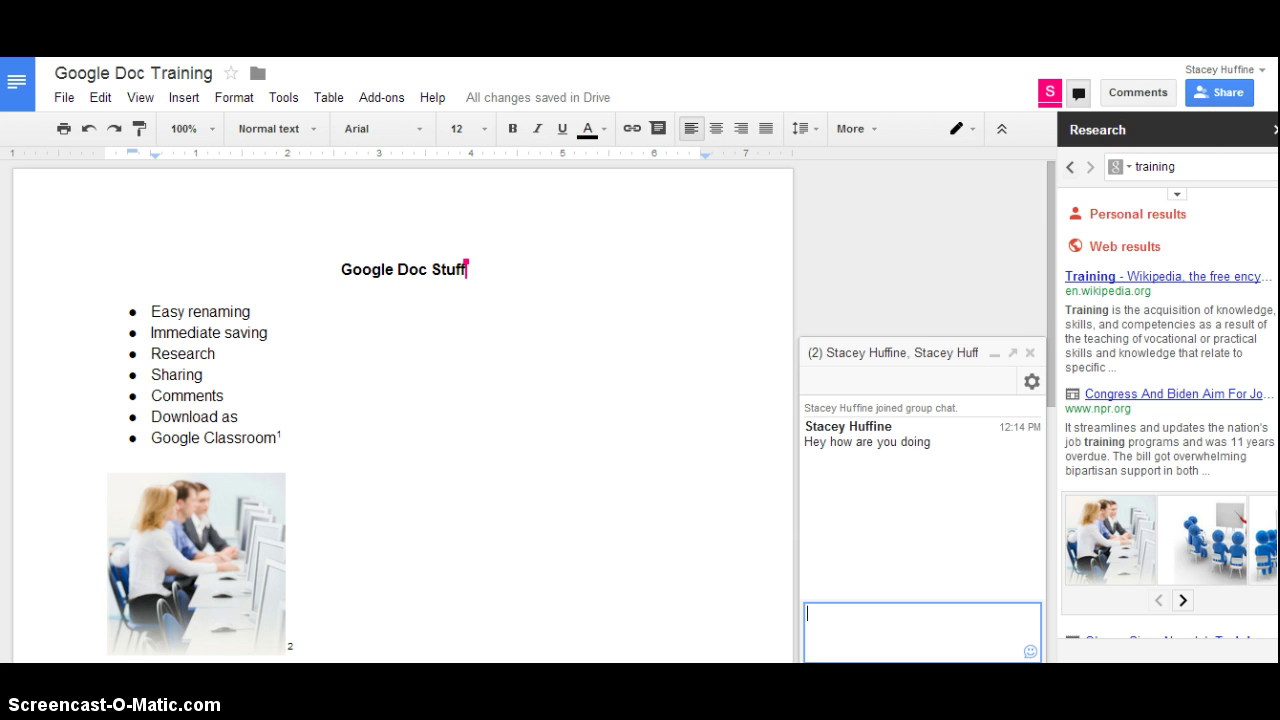
click(1275, 129)
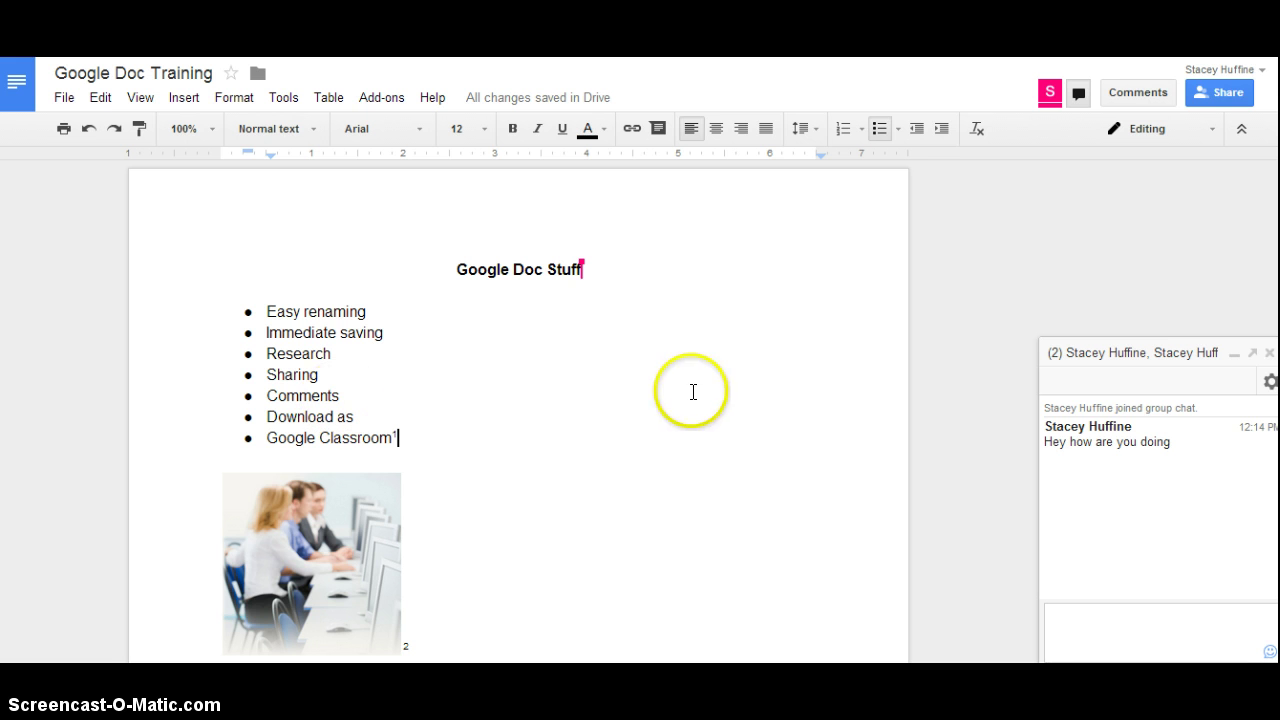
click(1271, 352)
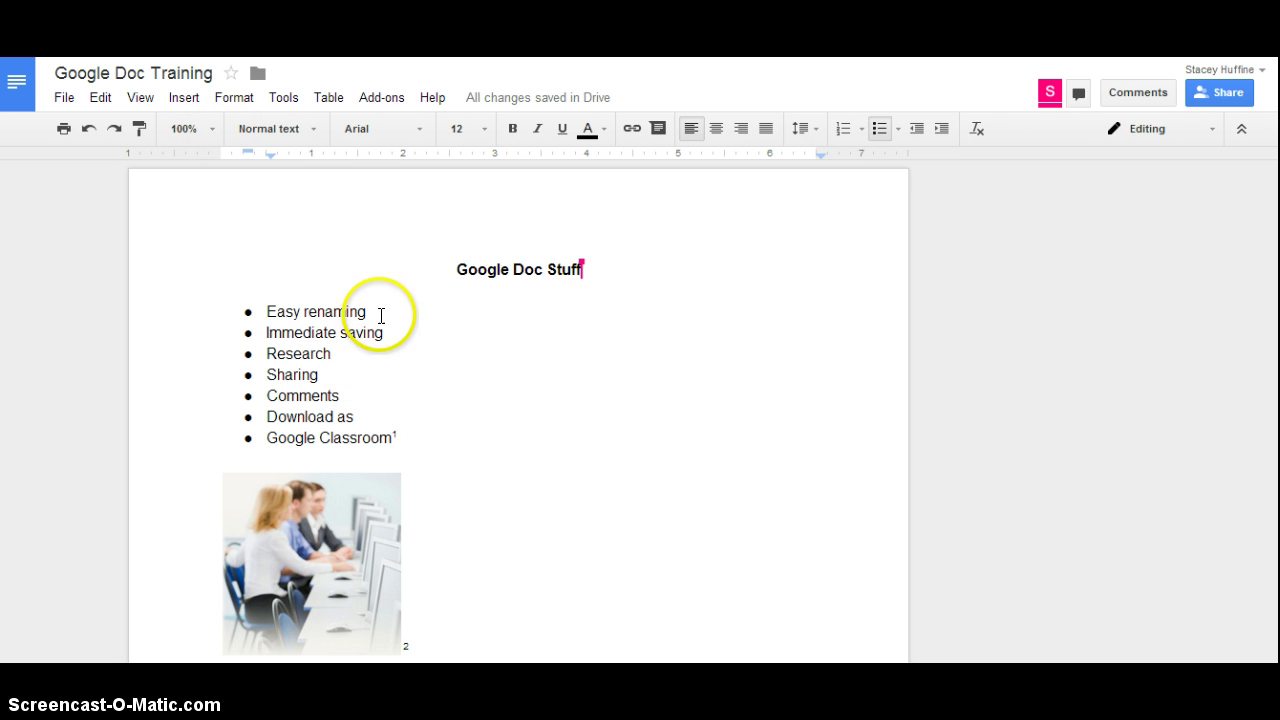
Insert the comment "I like training better" on the word "Stuff" in the "Google Doc Stuff" heading.
click(593, 270)
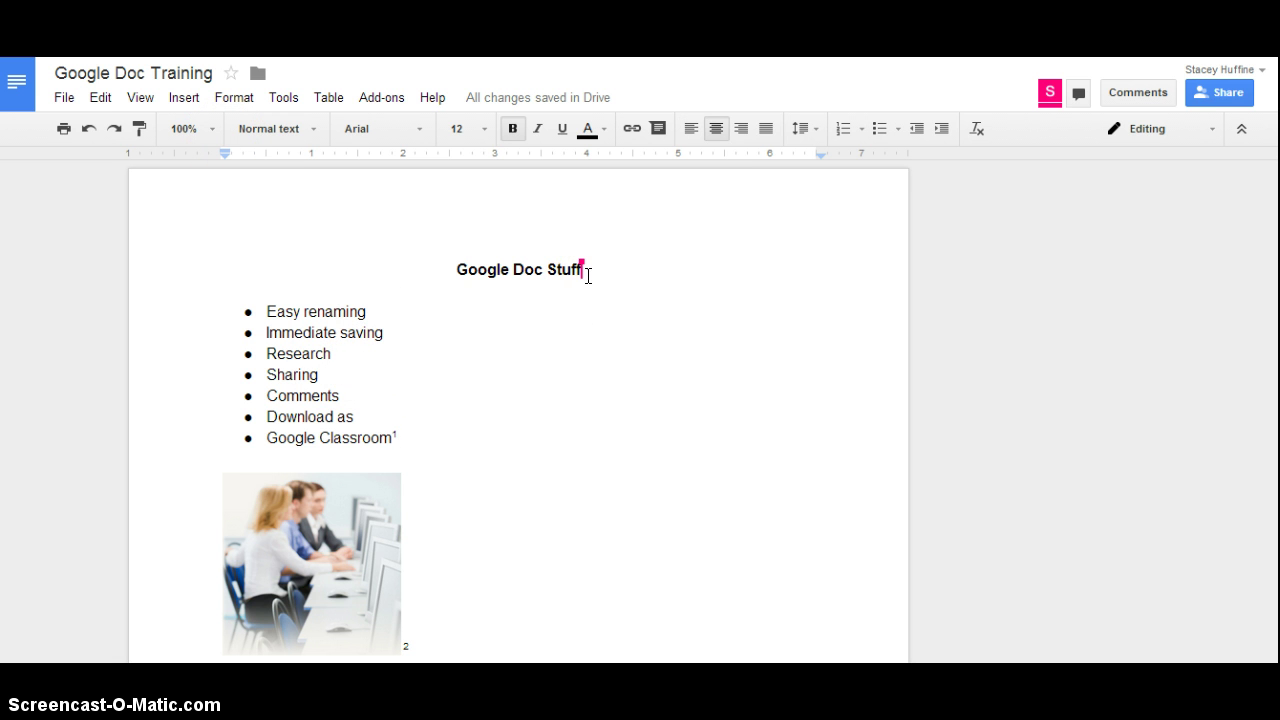
drag(586, 270, 547, 270)
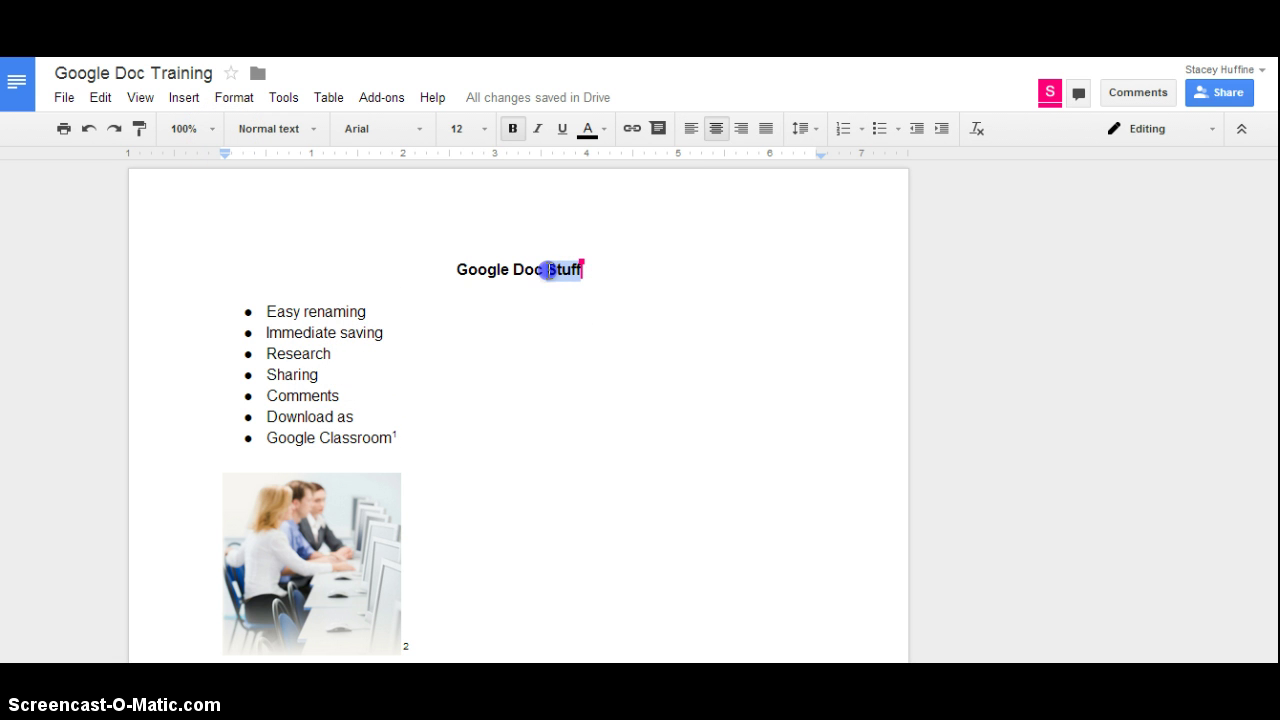
click(183, 97)
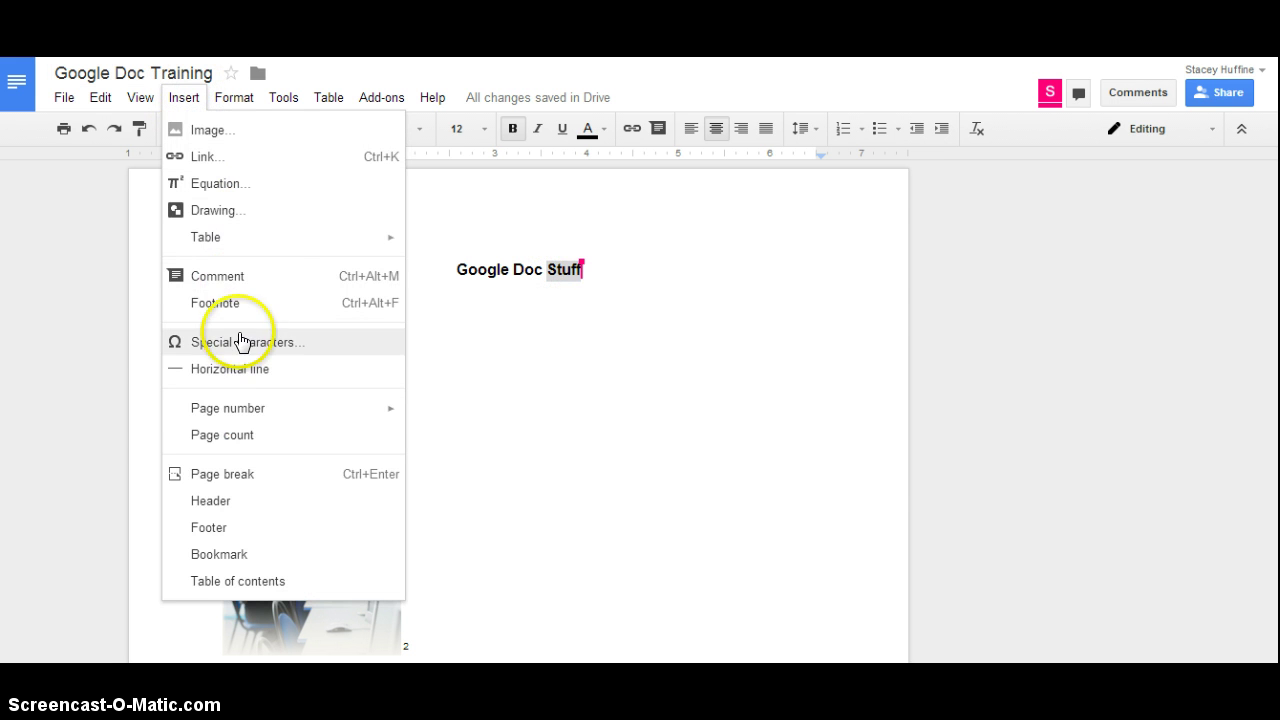
click(226, 278)
click(823, 349)
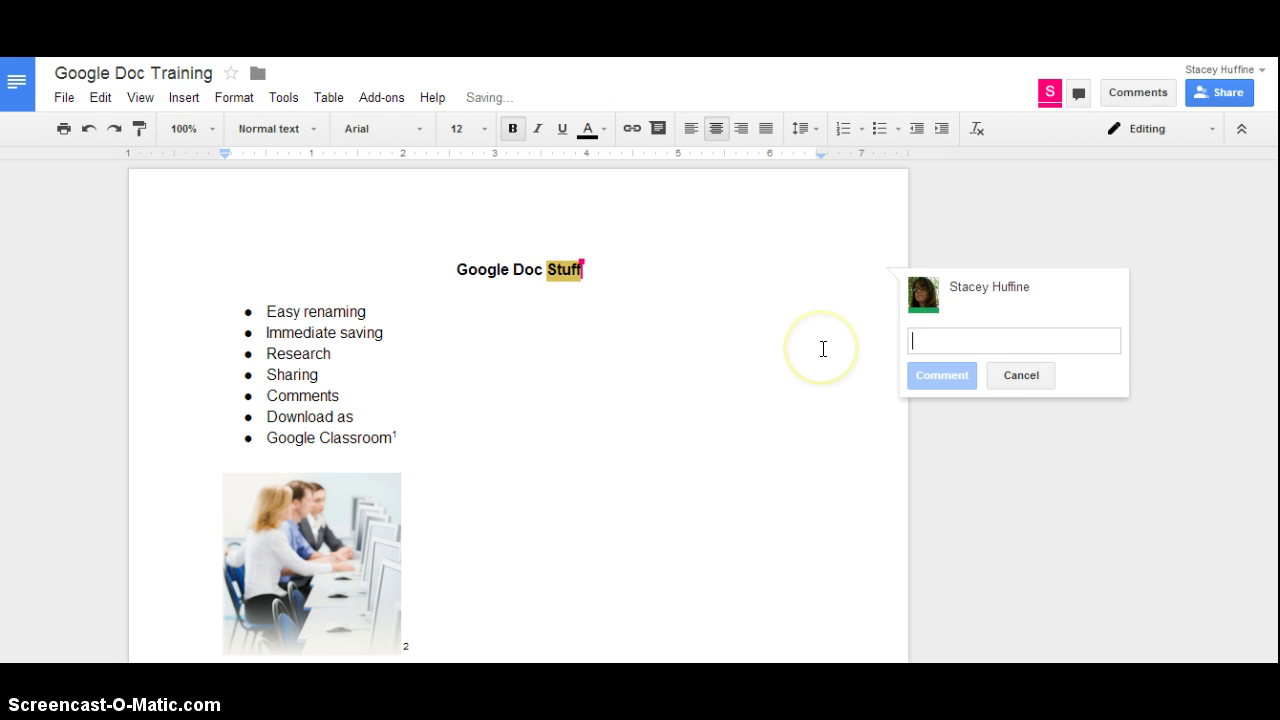
text(I like t)
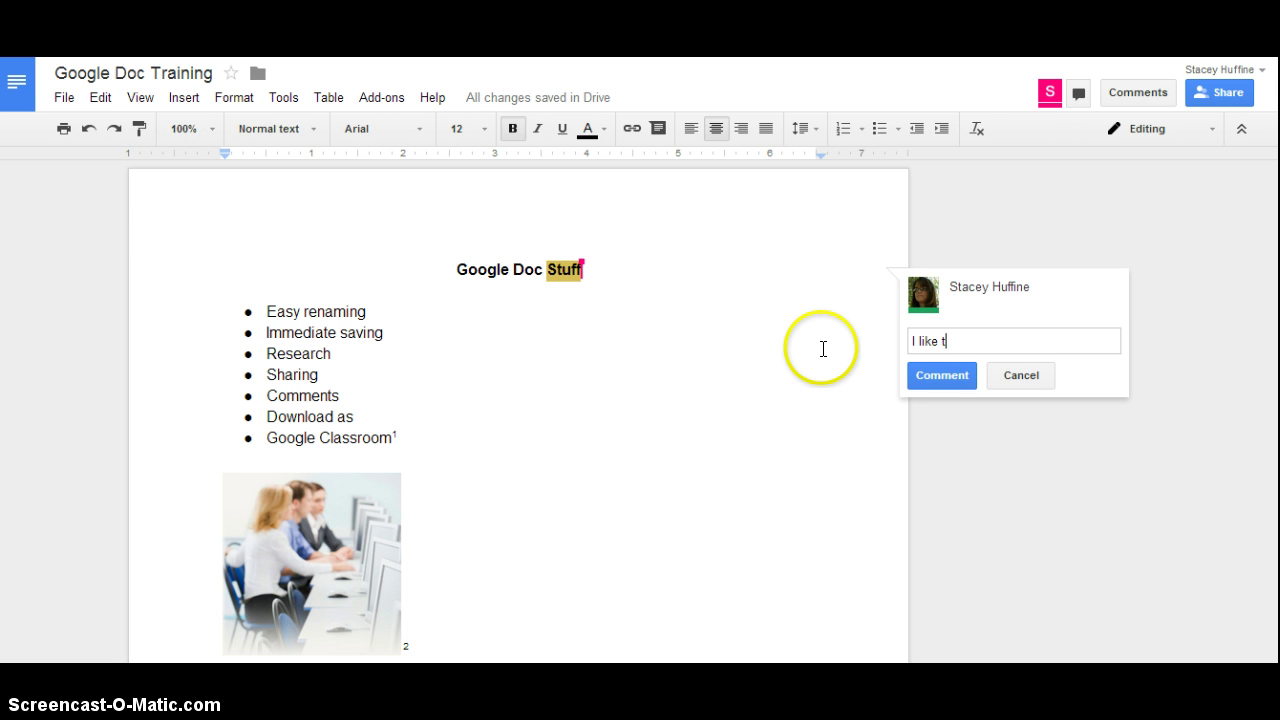
text(raining better)
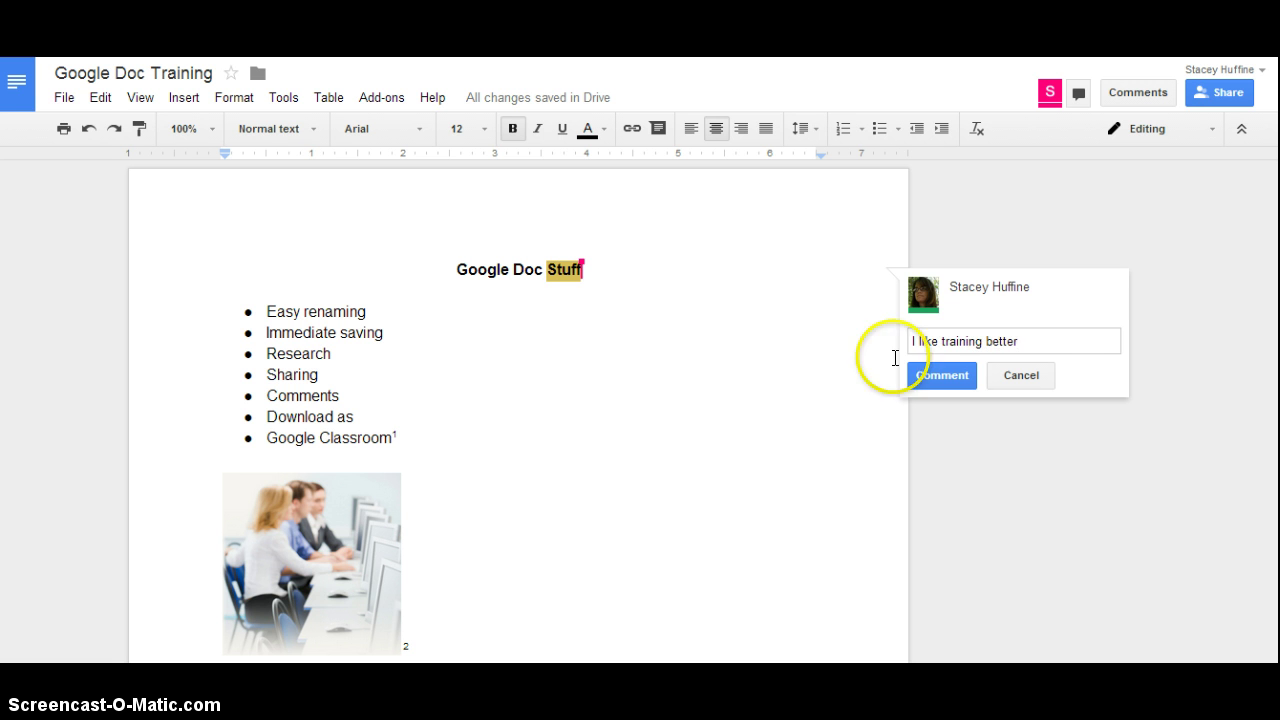
click(946, 376)
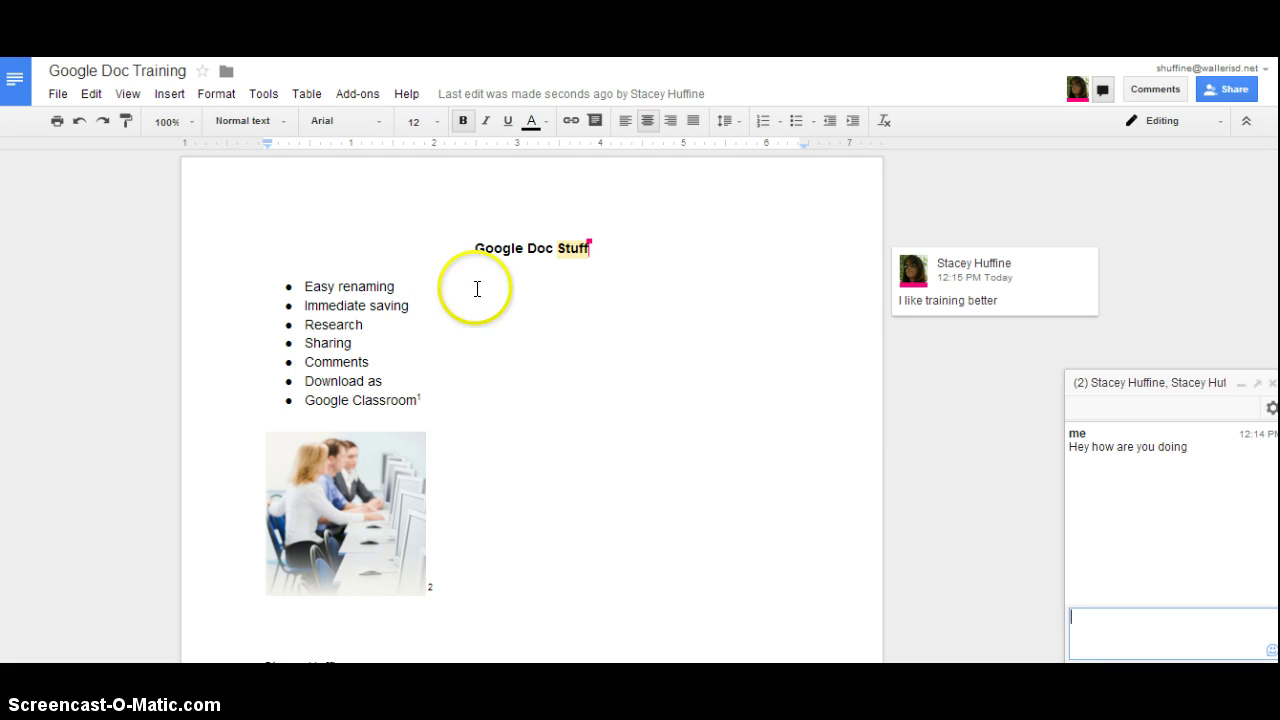
In the school account's copy, reply "So do I" to the comment on "Stuff" in the heading.
click(383, 287)
click(532, 247)
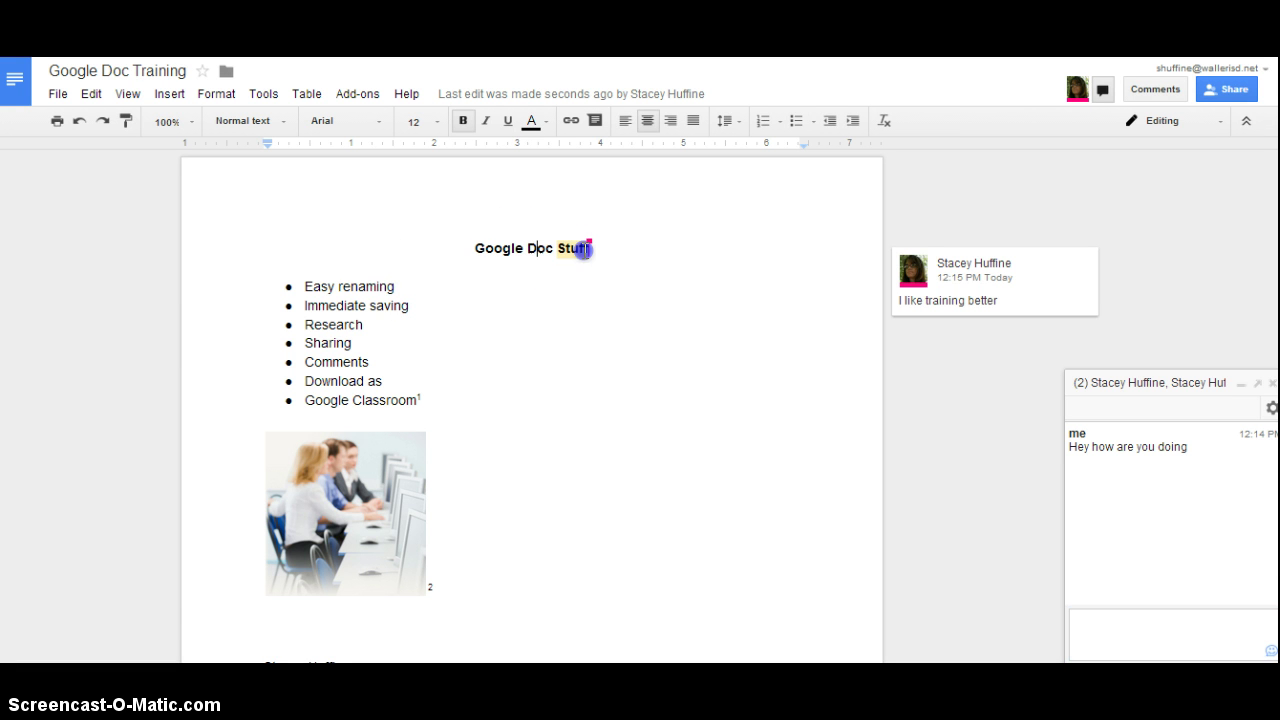
click(583, 249)
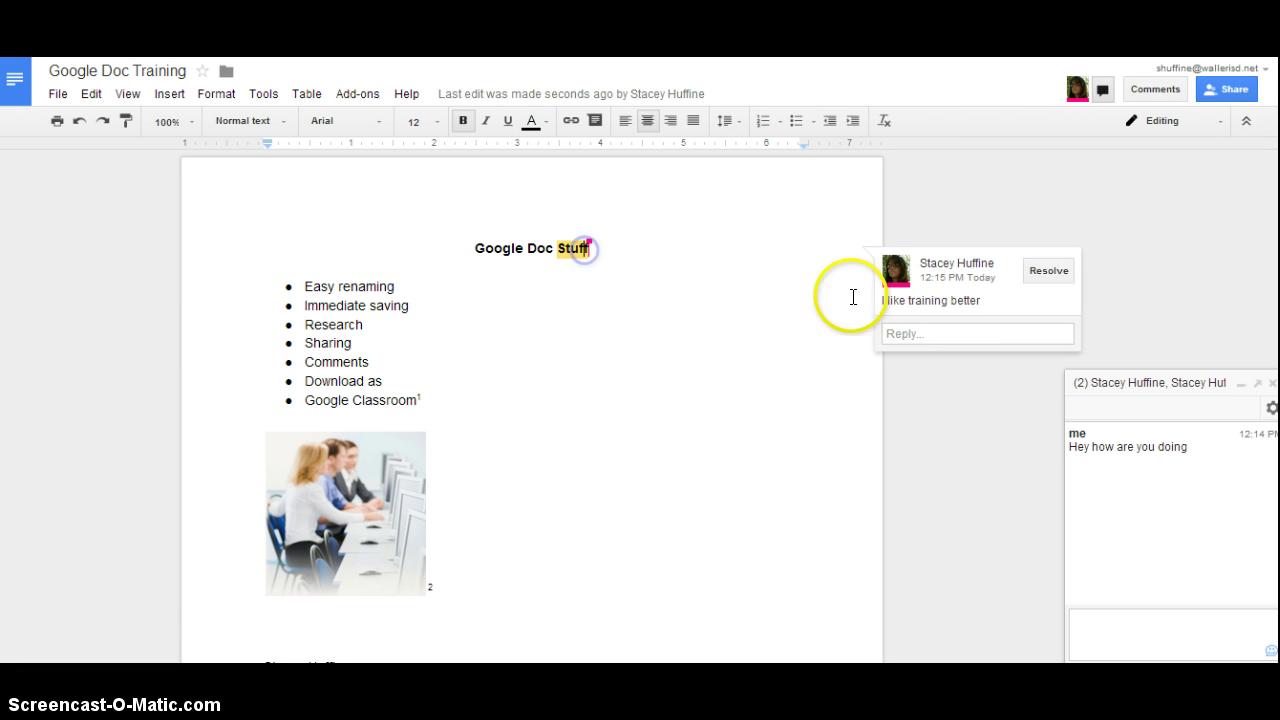
click(928, 335)
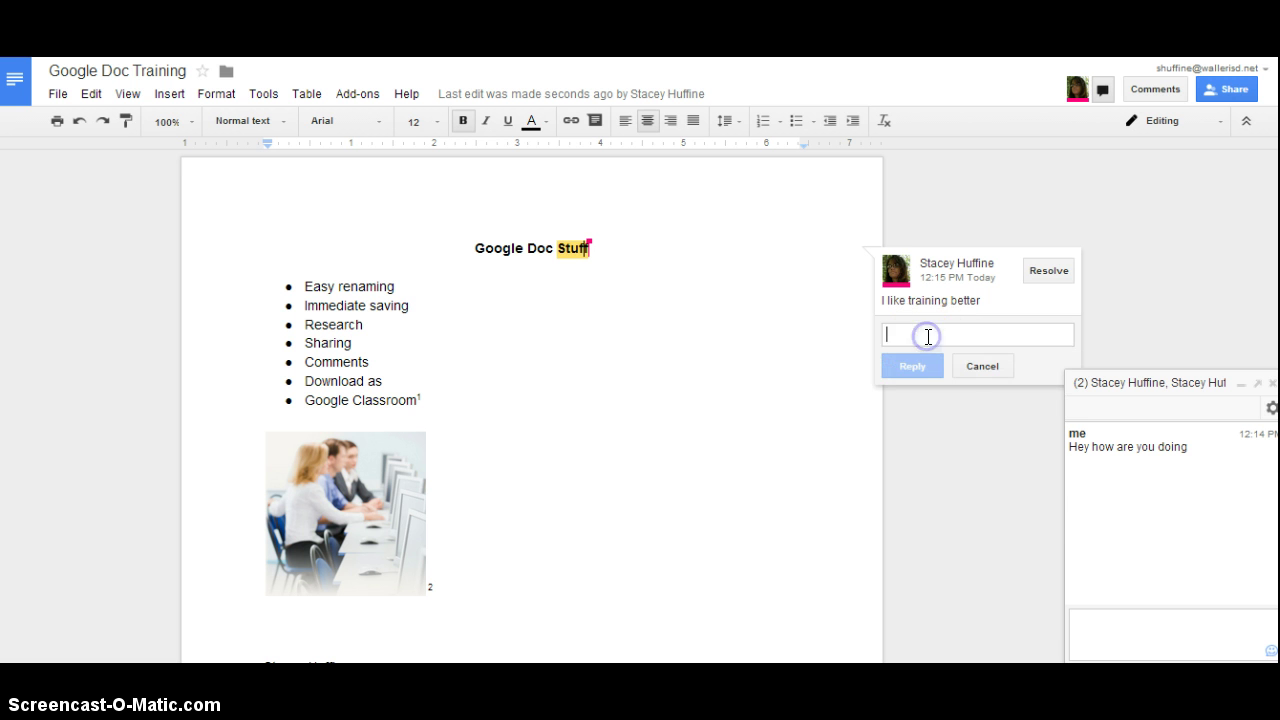
text(So do I)
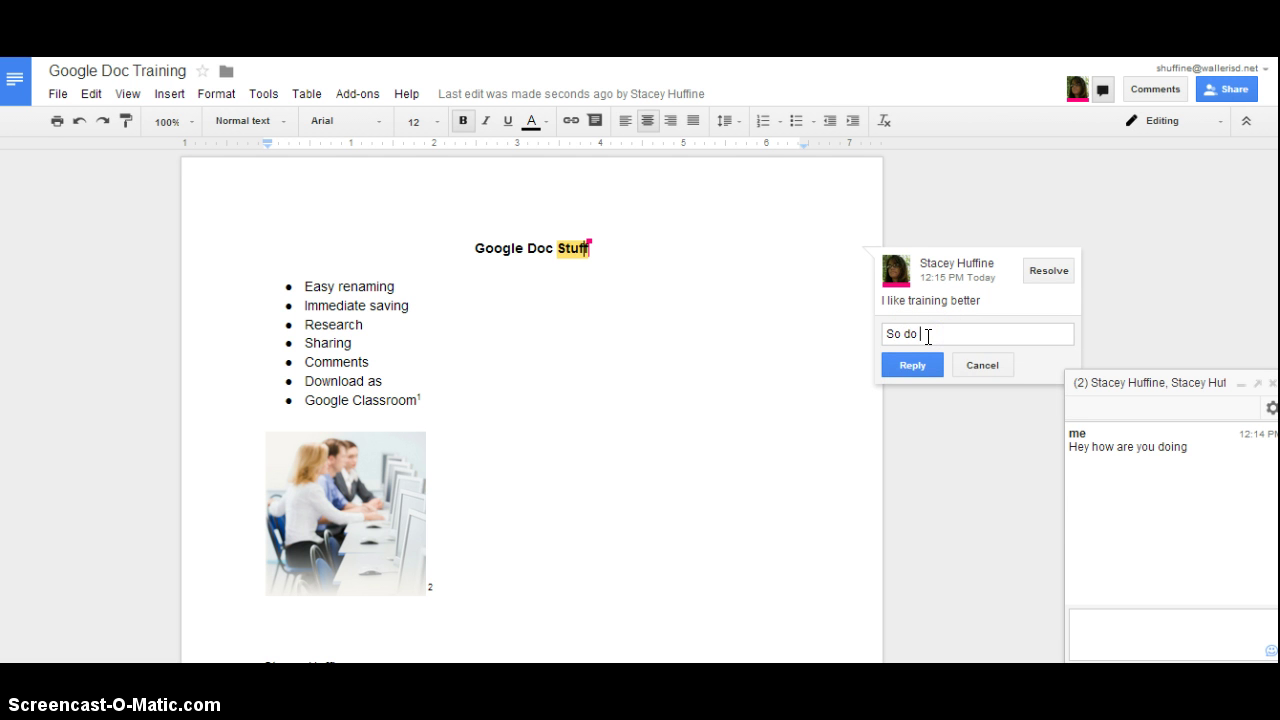
click(912, 366)
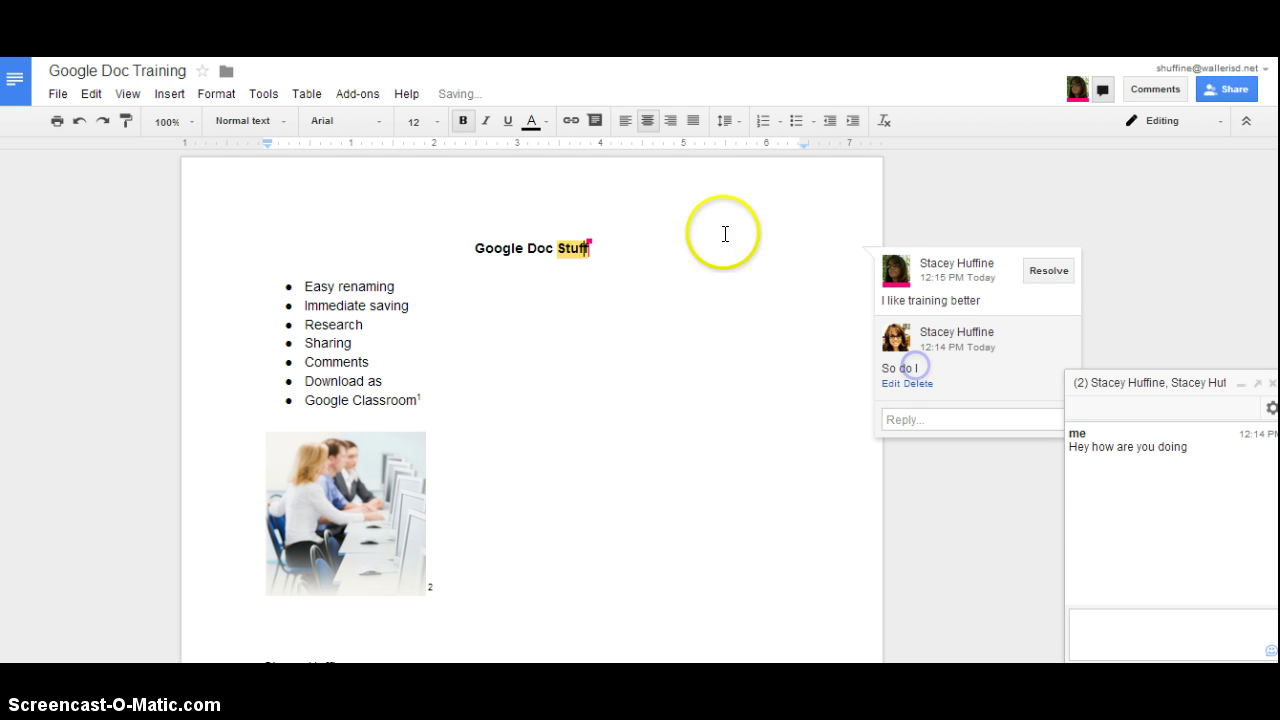
Replace the commented word "Stuff" in the heading with "Training".
drag(600, 249, 558, 249)
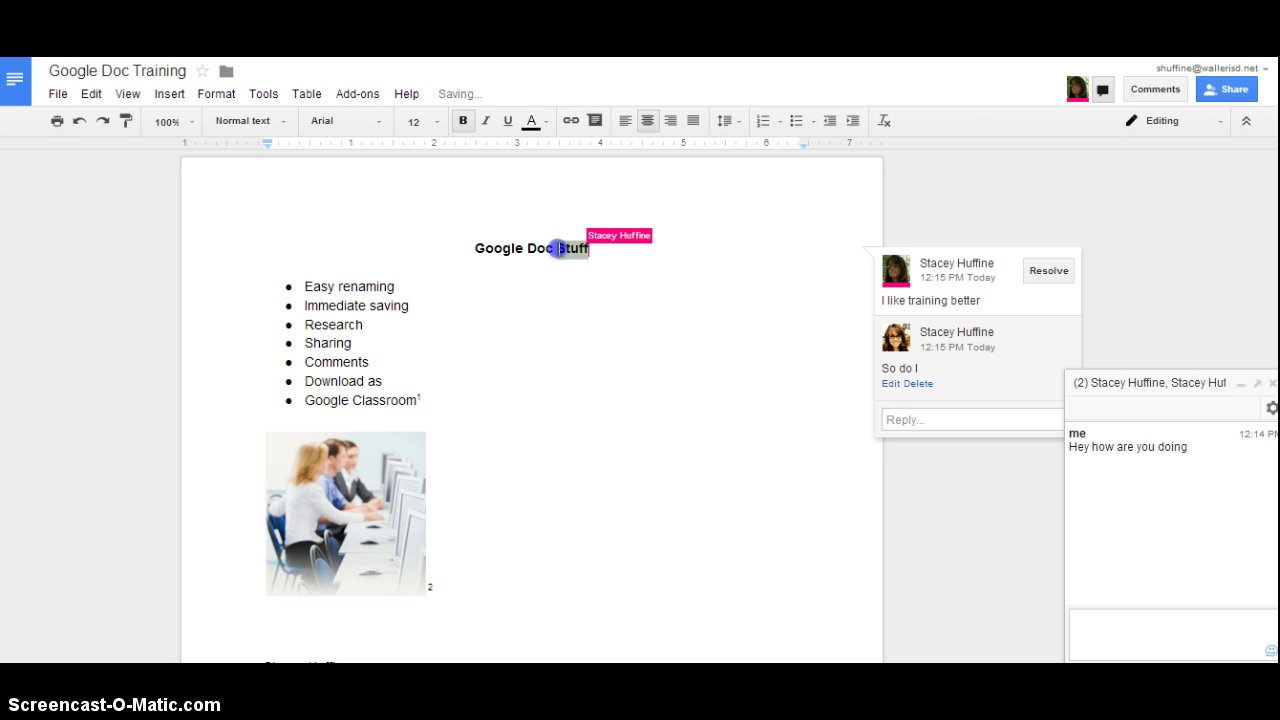
text(Training)
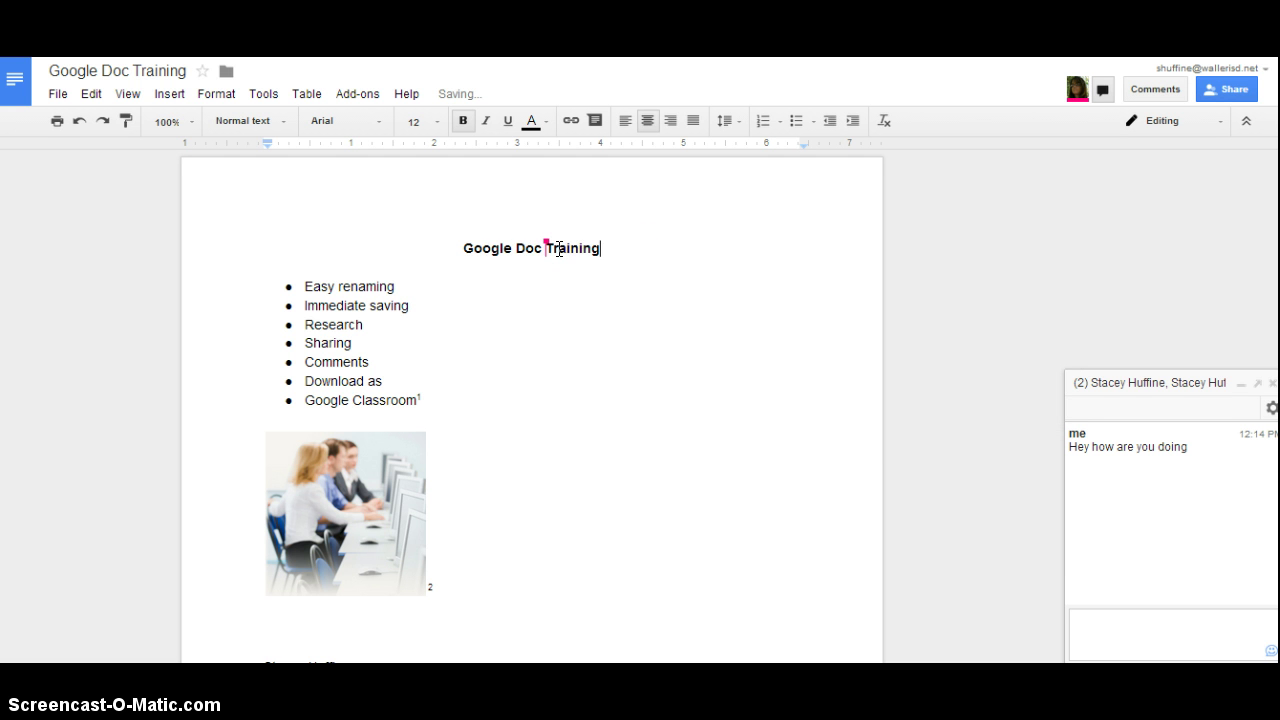
click(557, 266)
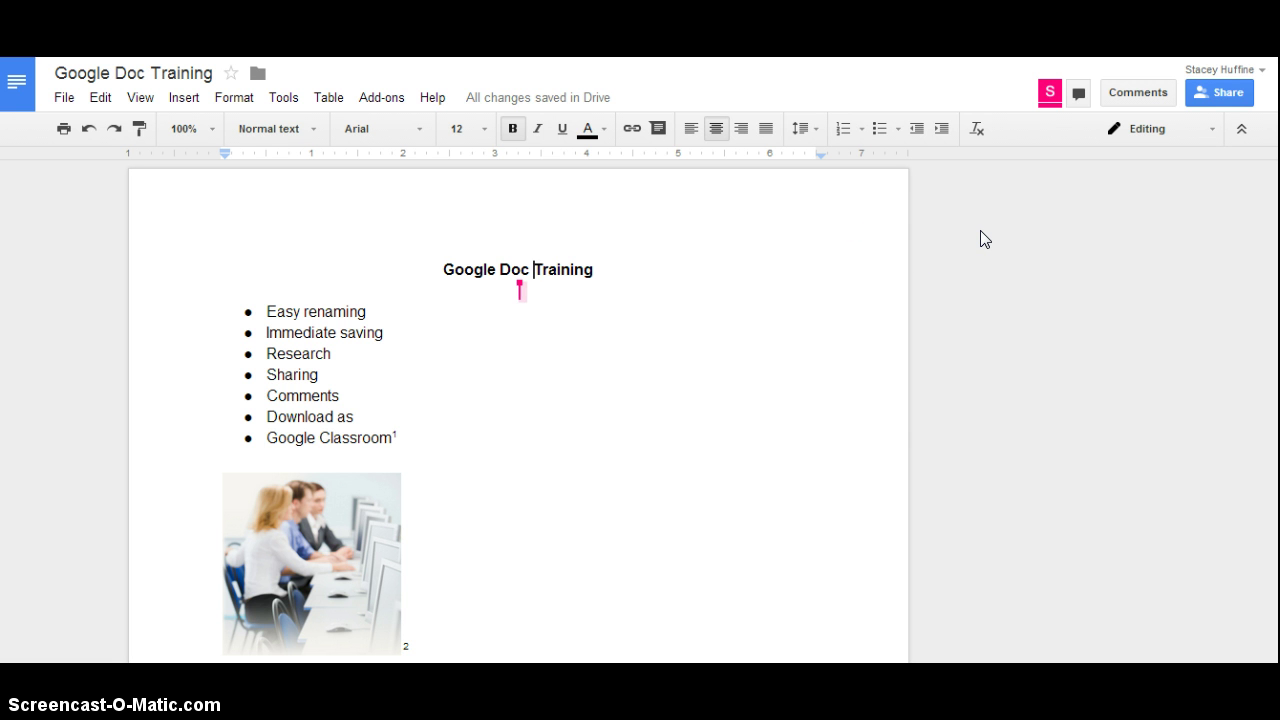
In the owner's copy, switch to Suggesting mode and suggest replacing "Training" in the heading with "Stuff".
click(1210, 131)
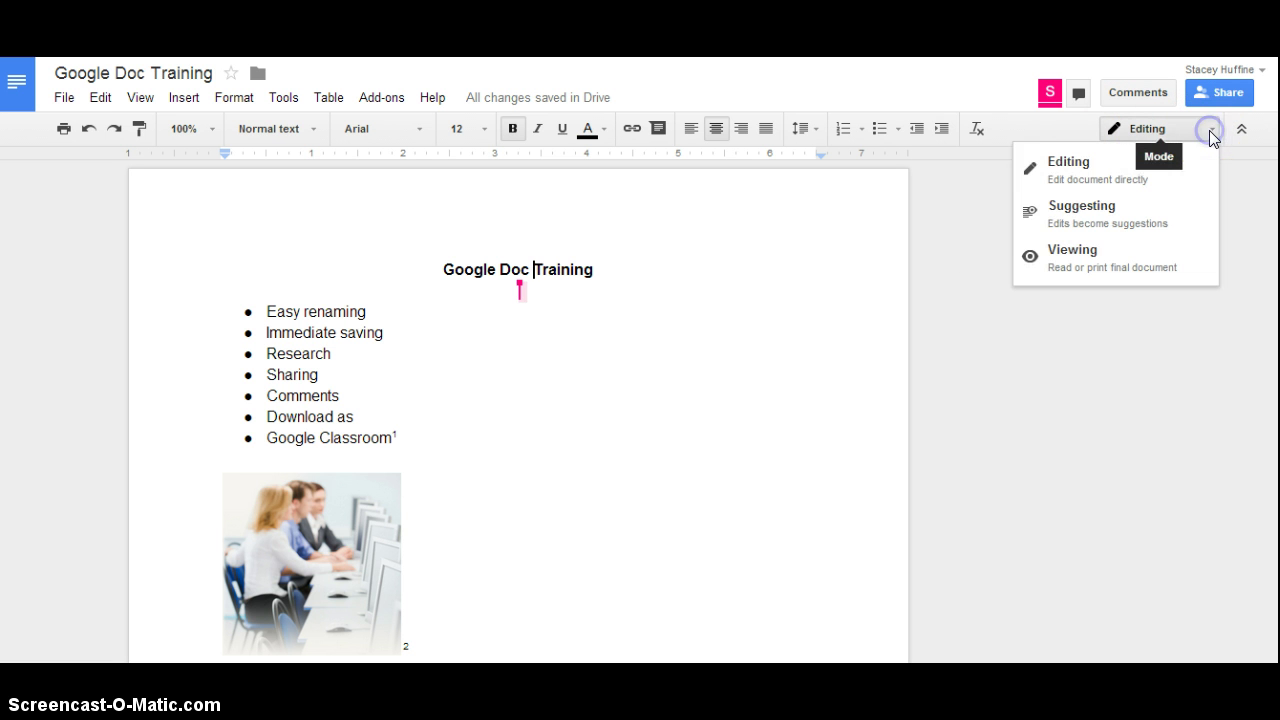
click(1083, 215)
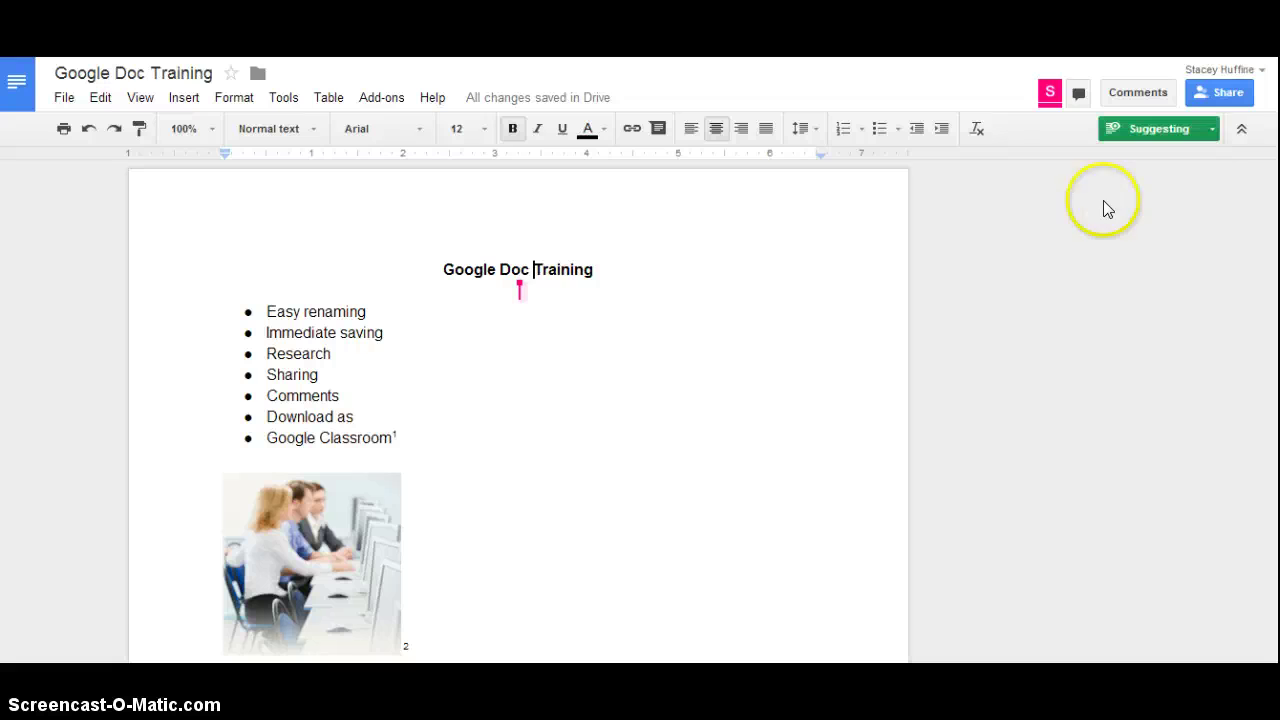
drag(593, 268, 539, 268)
click(594, 269)
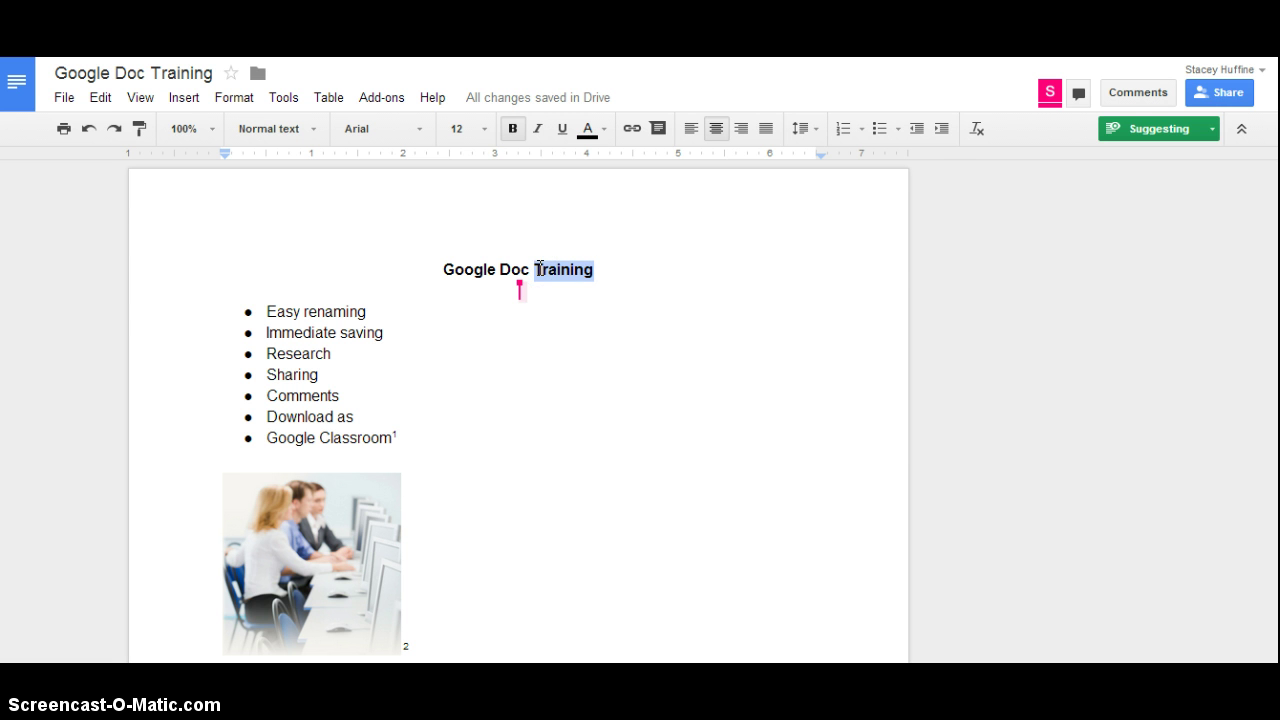
text(Stuff)
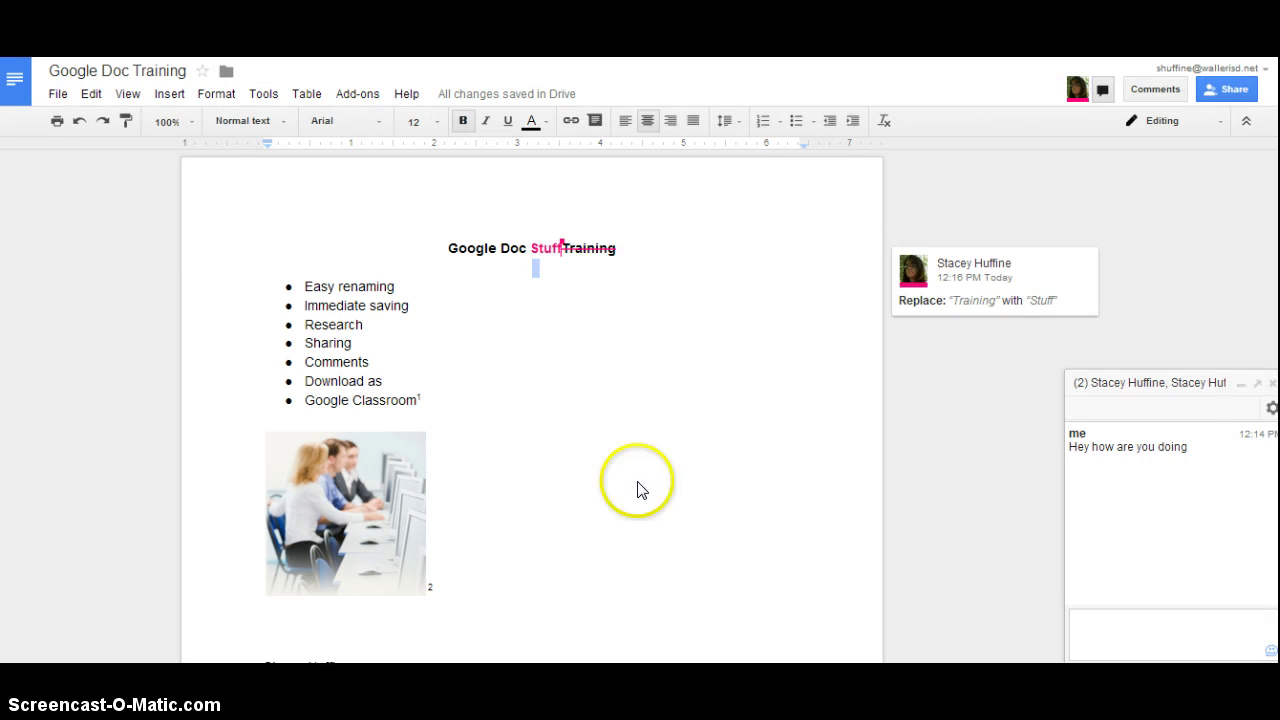
From the school account, accept the suggested replacement of "Training" with "Stuff" and check the heading in the owner's copy.
mouse_move(994, 292)
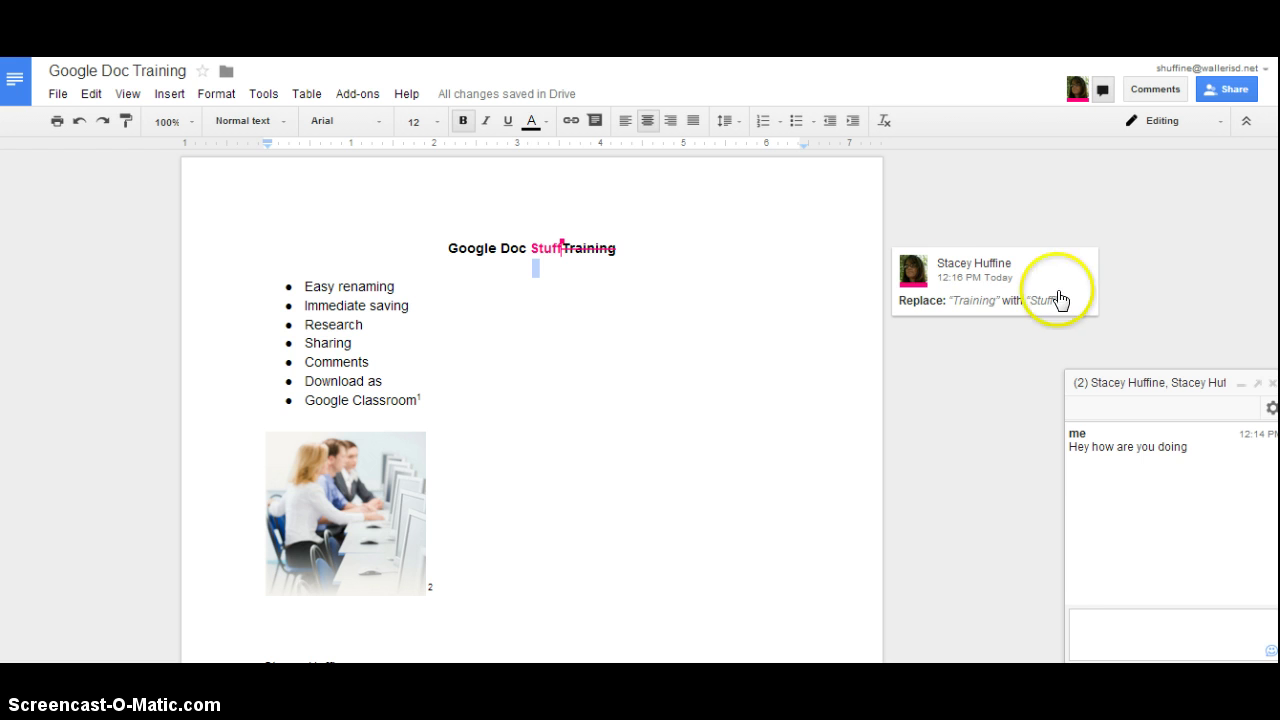
click(1055, 271)
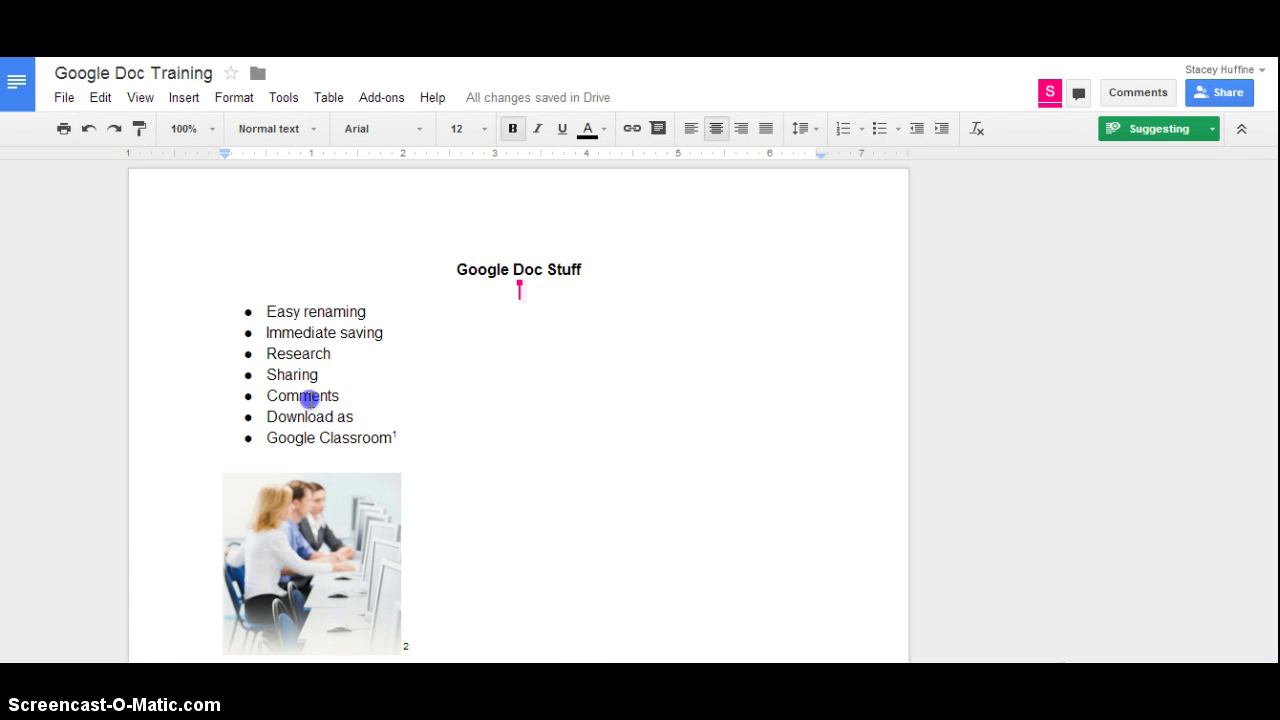
click(312, 396)
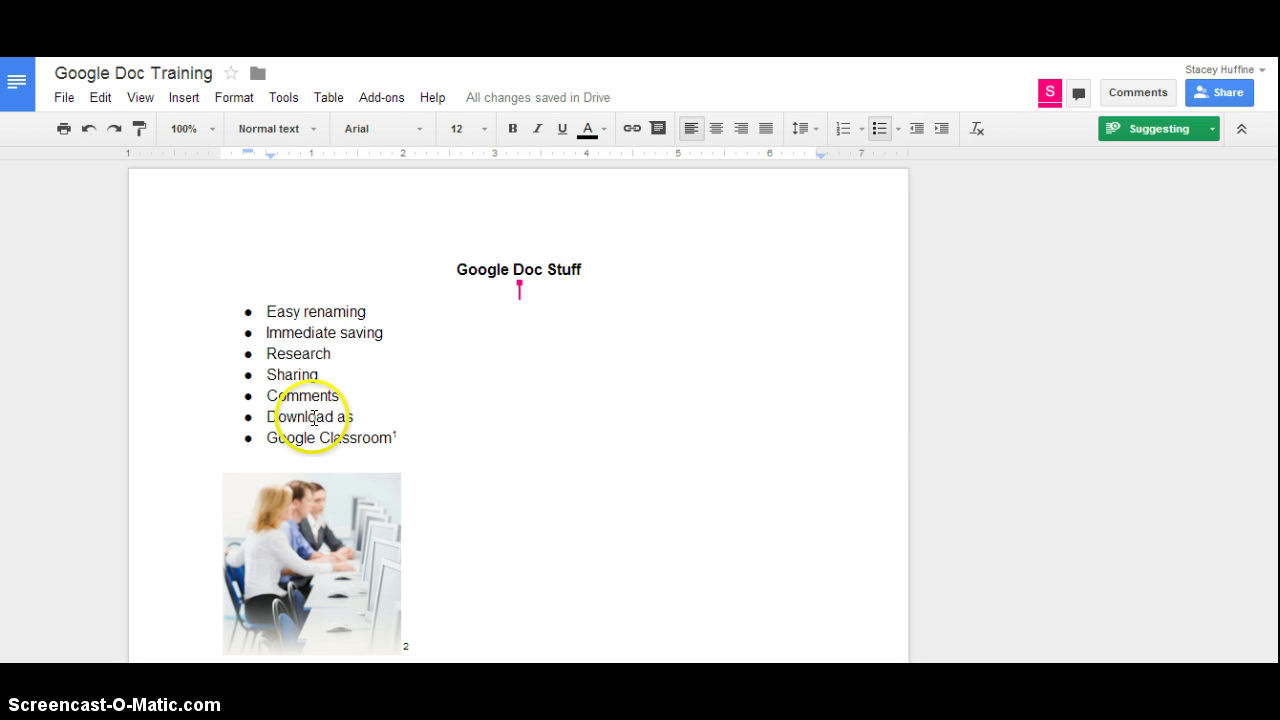
Review the file formats available for downloading the document, close the list without downloading, and view the end of the page.
click(64, 98)
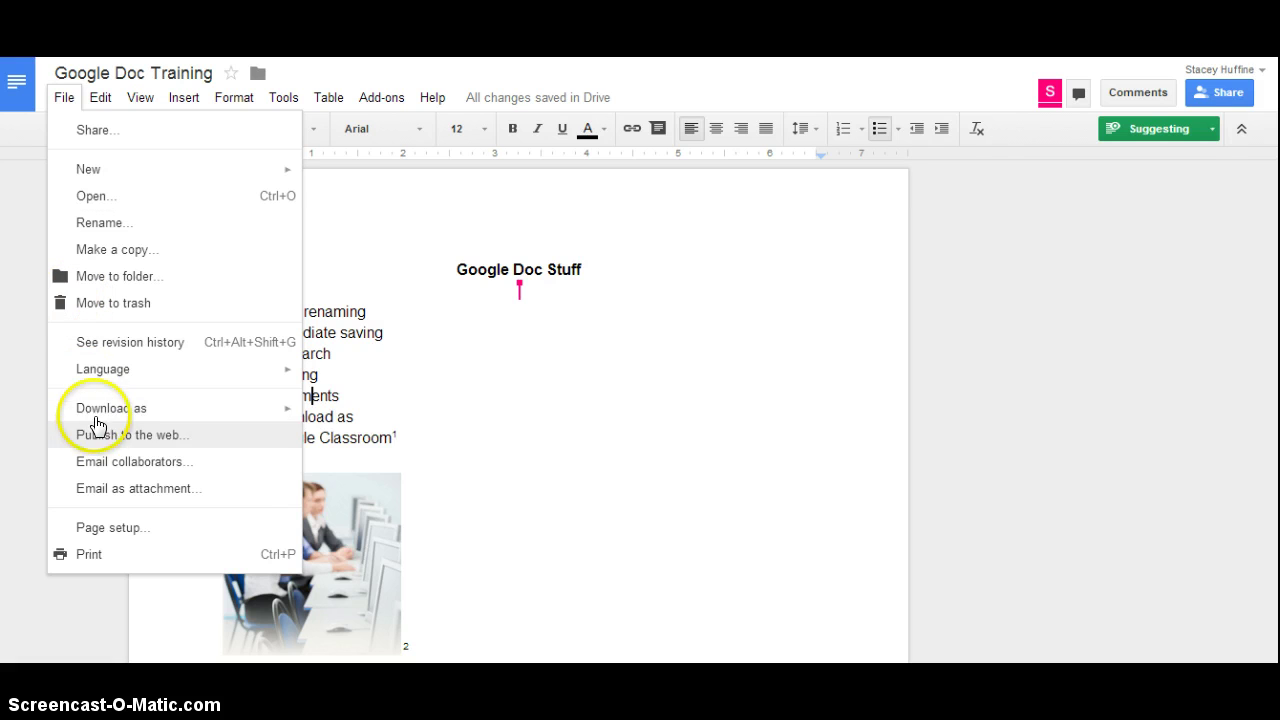
mouse_move(85, 410)
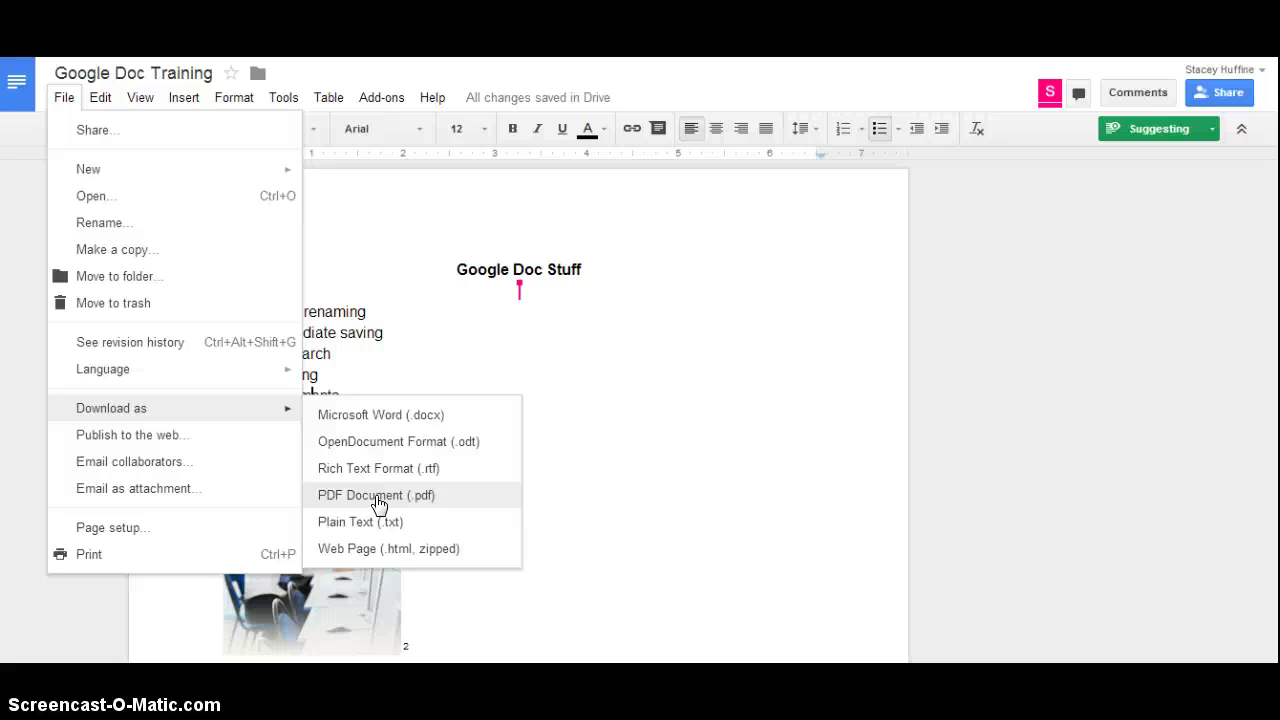
click(603, 471)
scroll(603, 471, down, 3)
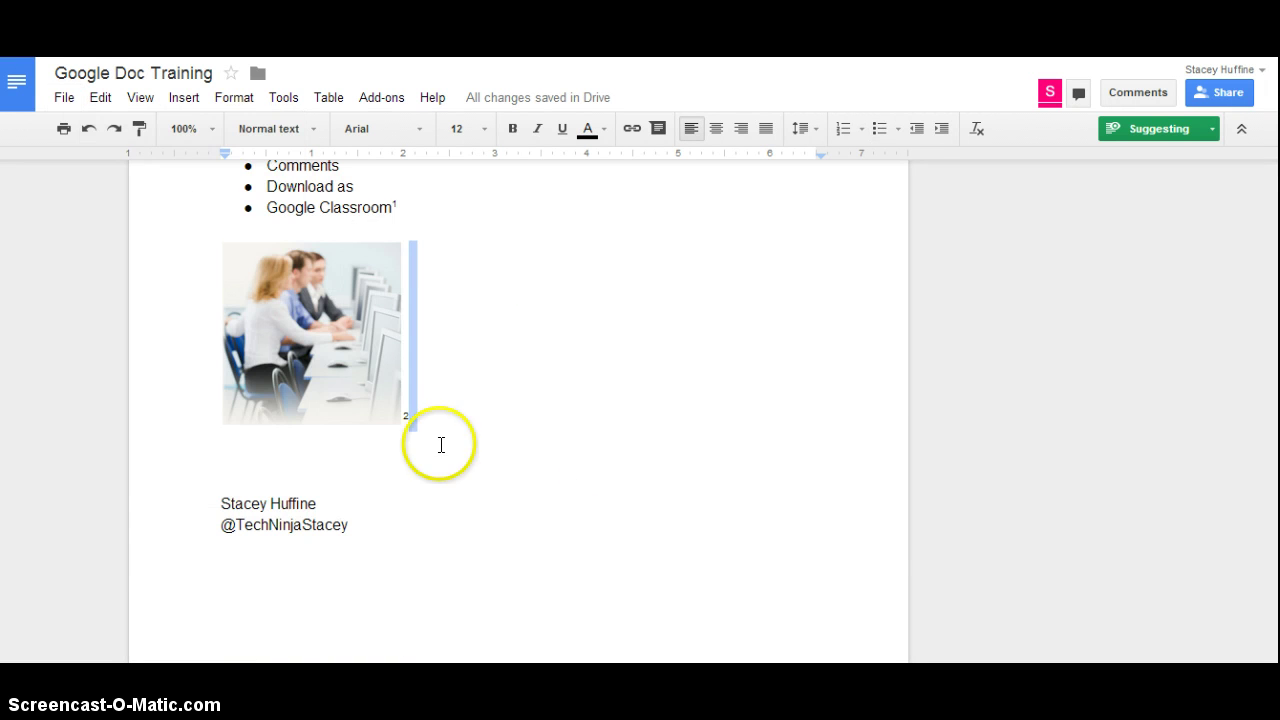
Examine the download formats again, from Microsoft Word (.docx) to Web Page (.html, zipped), and leave the list without choosing one.
click(64, 97)
mouse_move(110, 418)
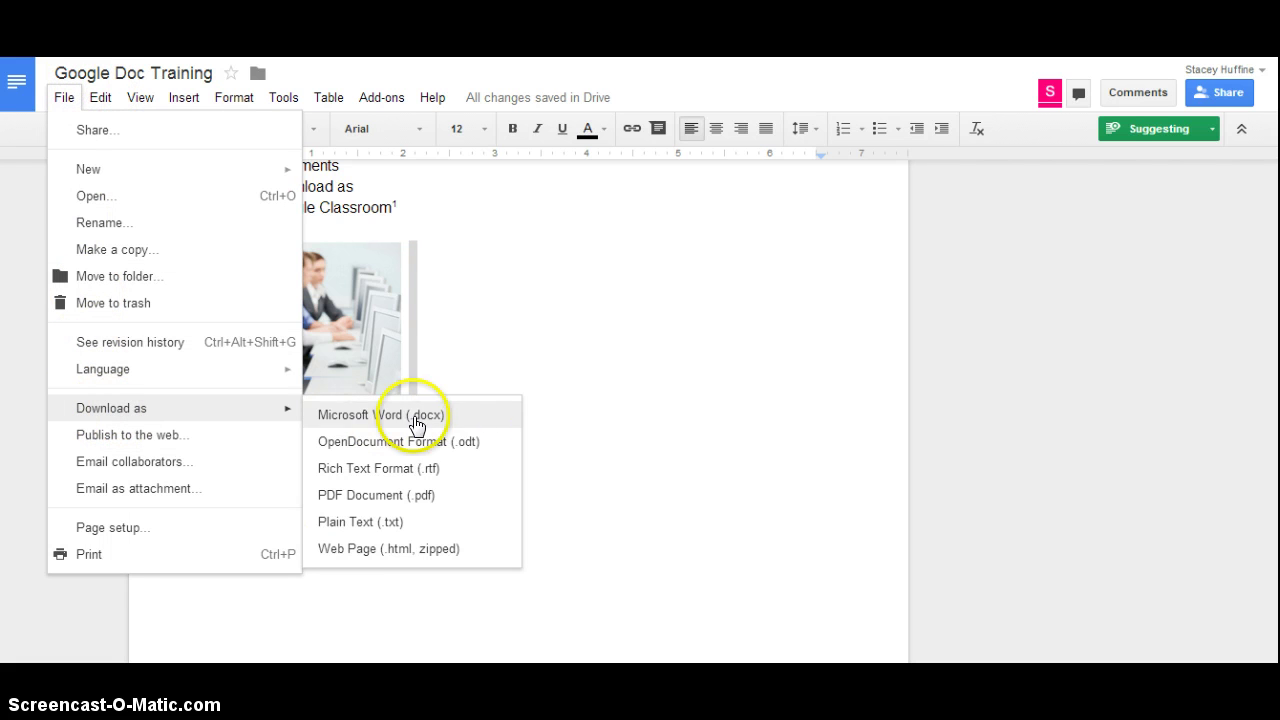
click(386, 556)
click(388, 557)
click(398, 556)
click(391, 556)
click(356, 556)
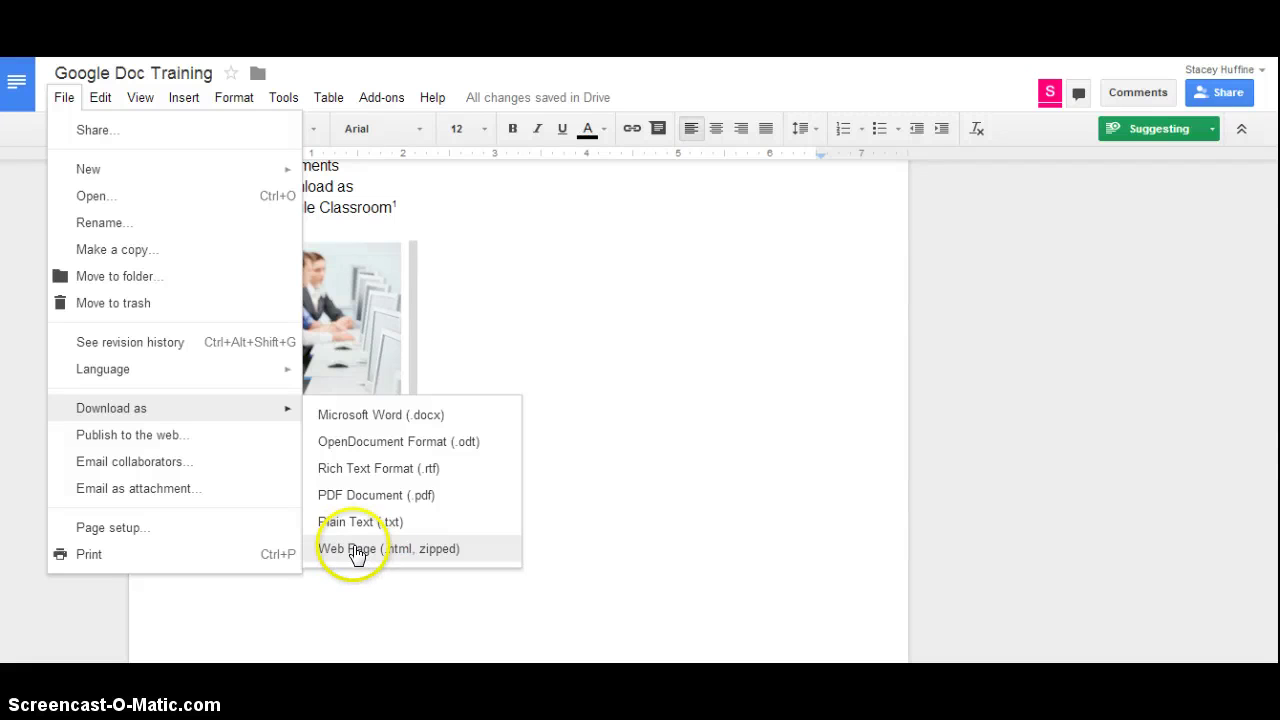
click(605, 375)
Return to the bulleted topic list near the document's beginning and close the Java Setup window covering the page.
scroll(588, 401, up, 2)
scroll(595, 409, up, 1)
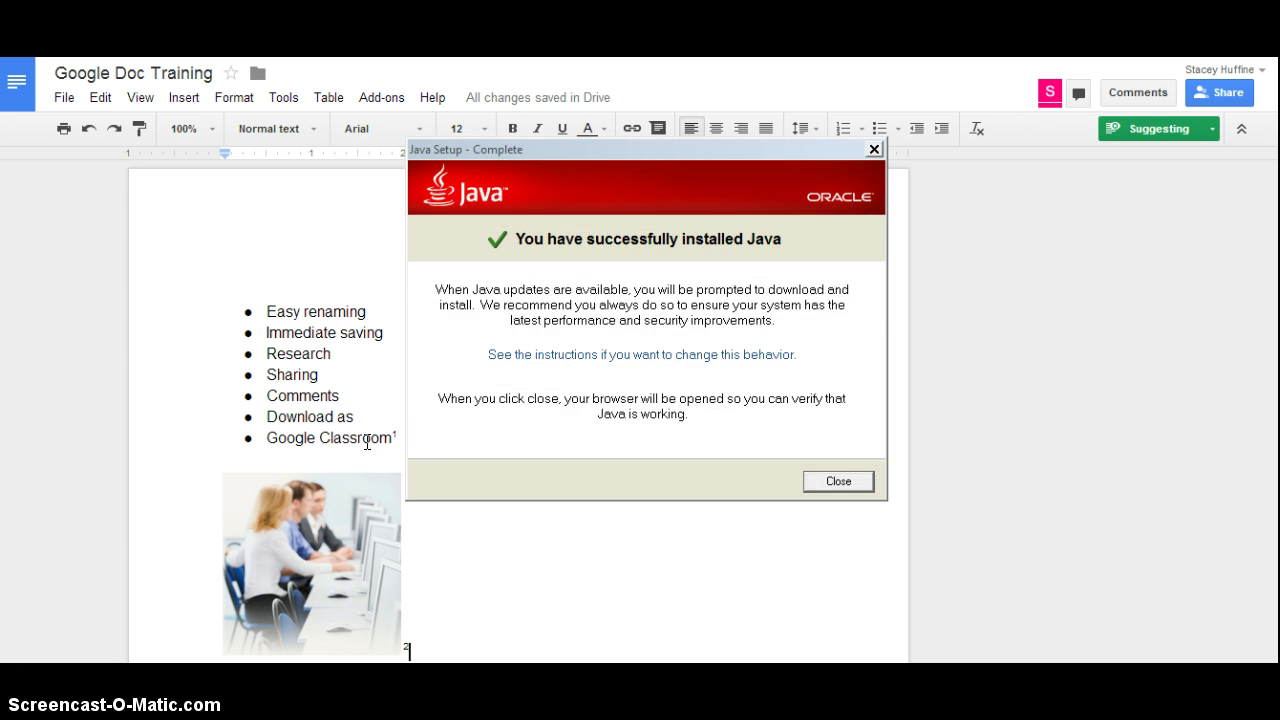
click(862, 484)
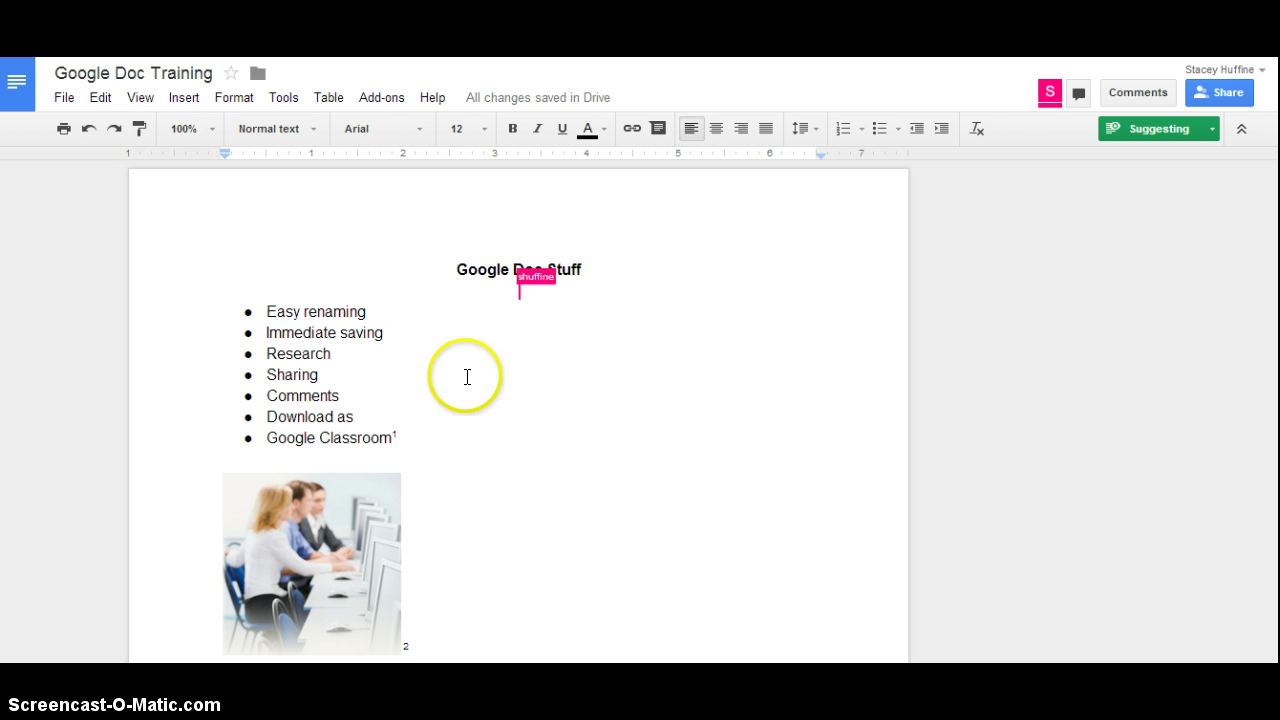
click(456, 452)
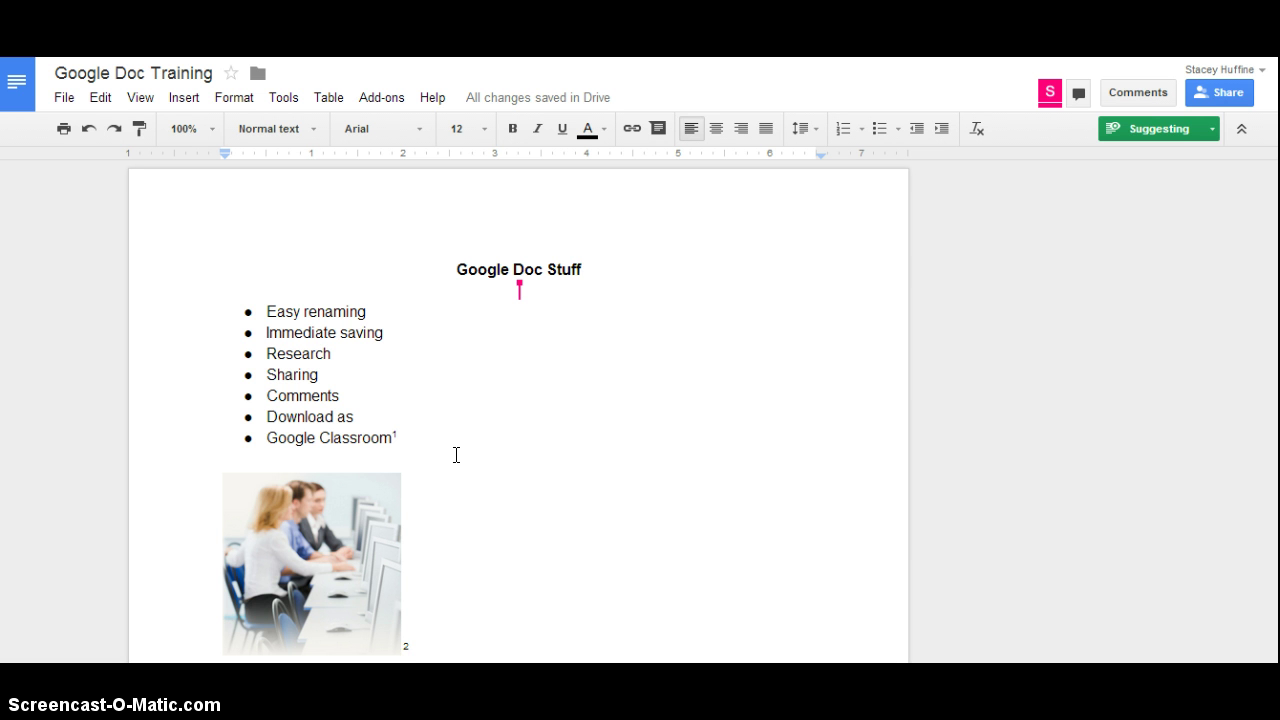
click(446, 451)
click(308, 460)
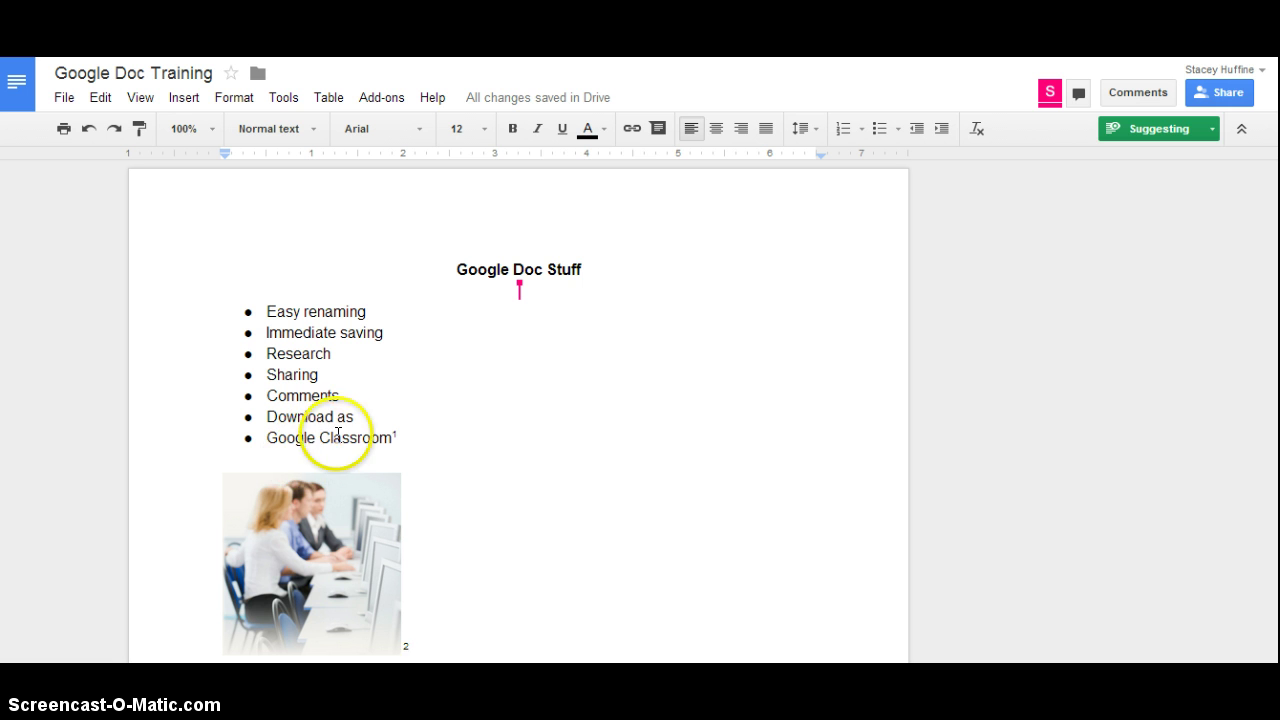
click(392, 437)
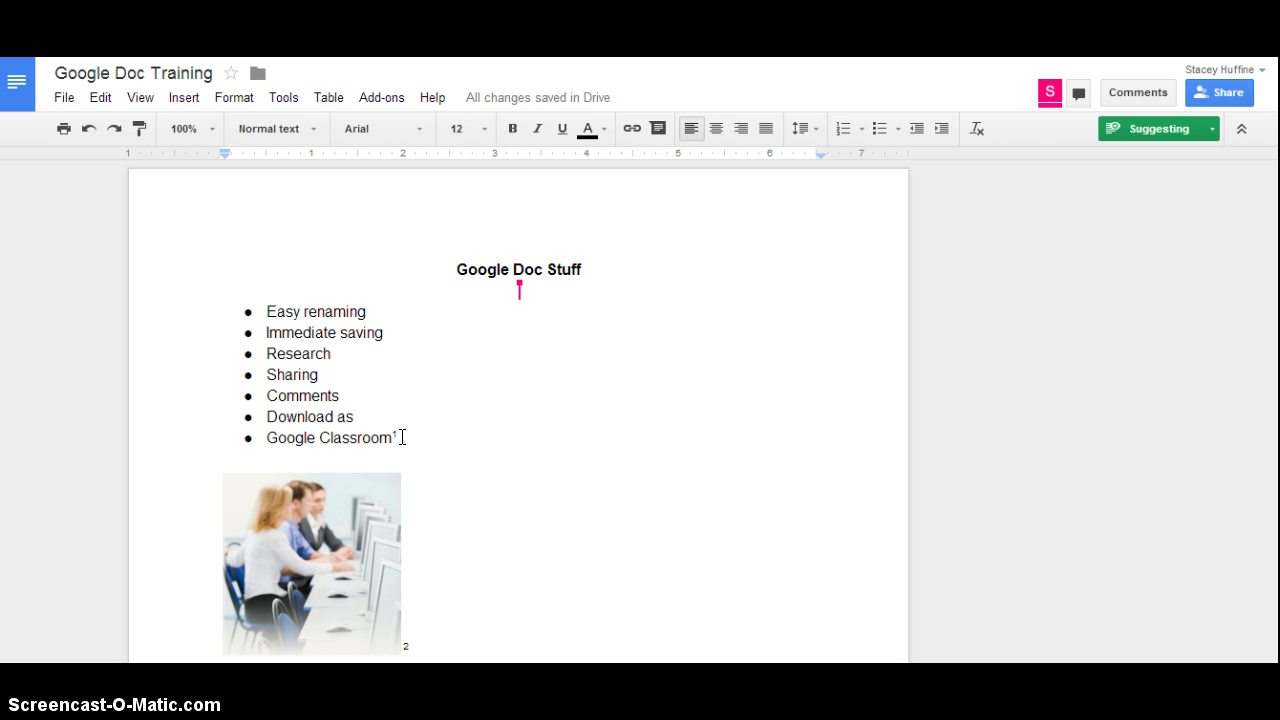
click(406, 437)
click(440, 435)
click(479, 425)
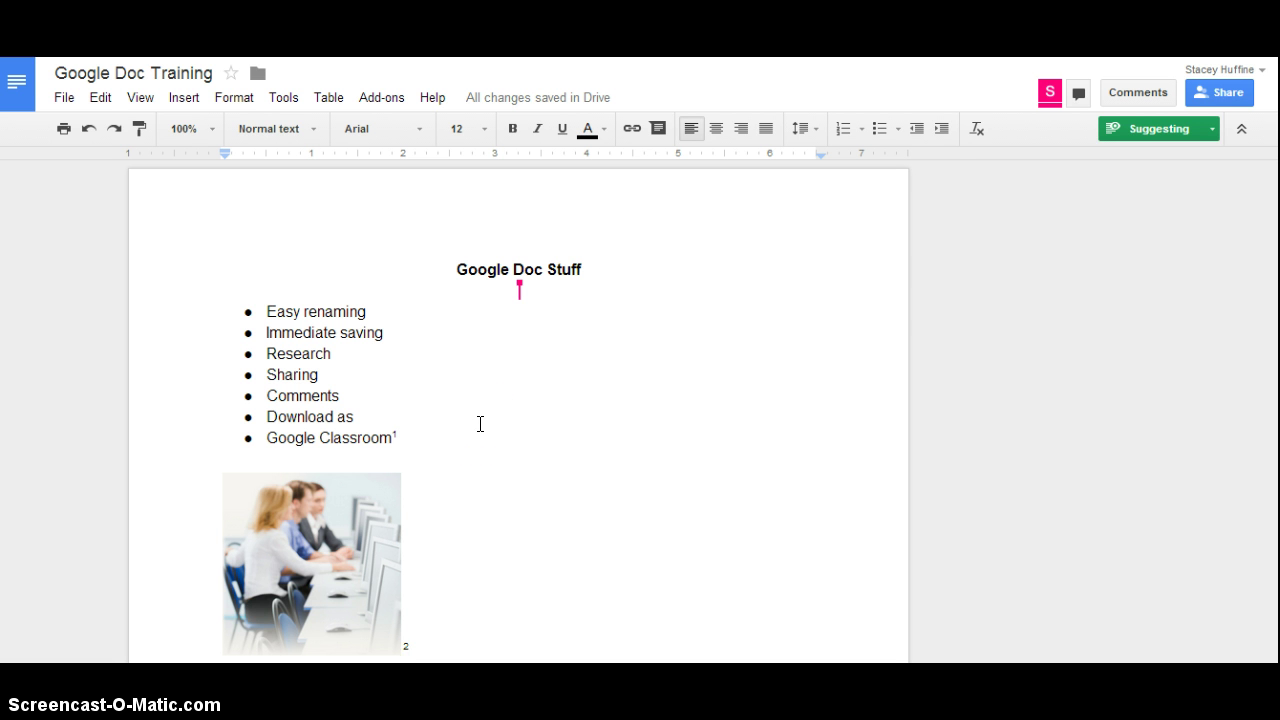